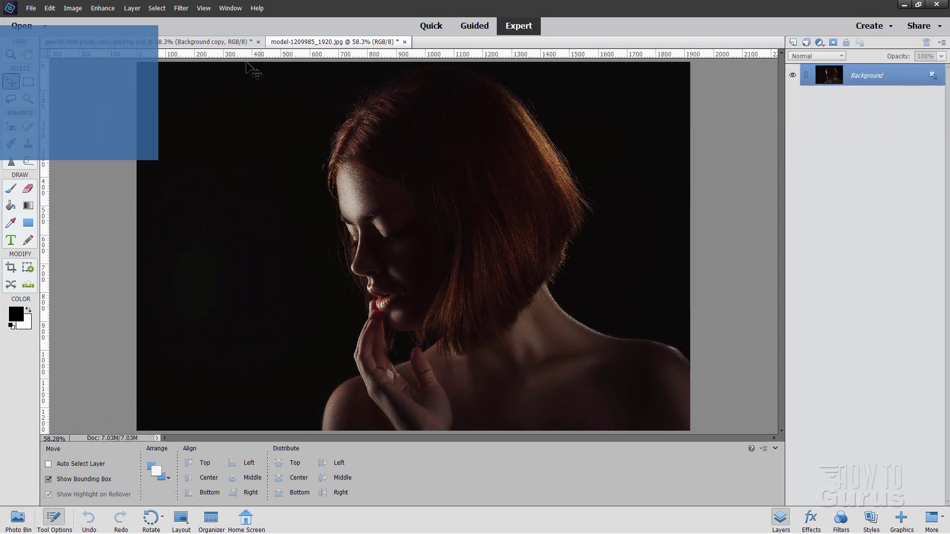
Compare the graded and original portraits, then save and close the graded PSD.
click(225, 44)
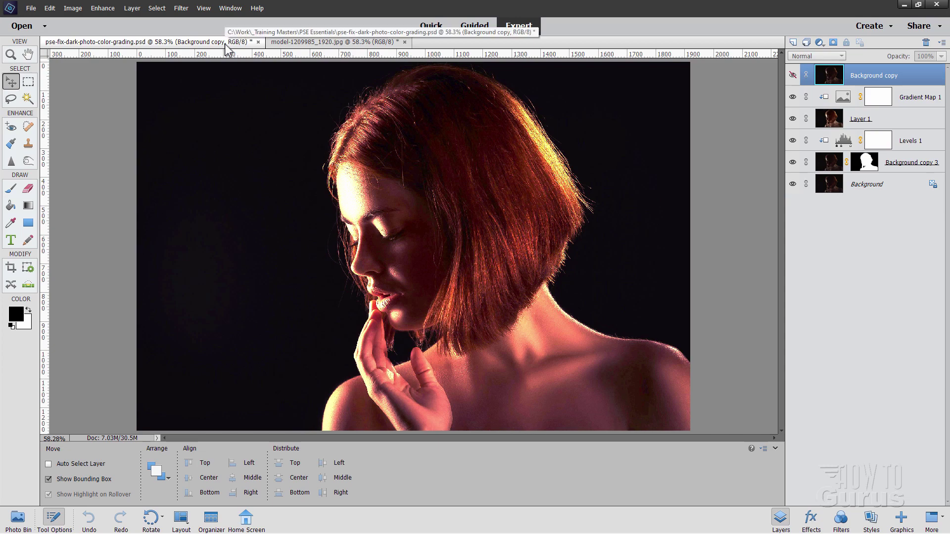
click(316, 44)
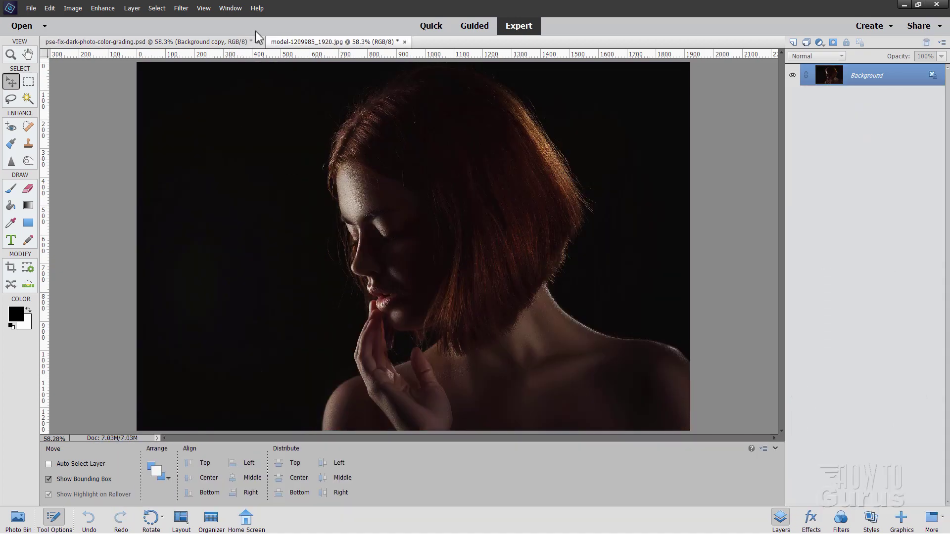
click(249, 41)
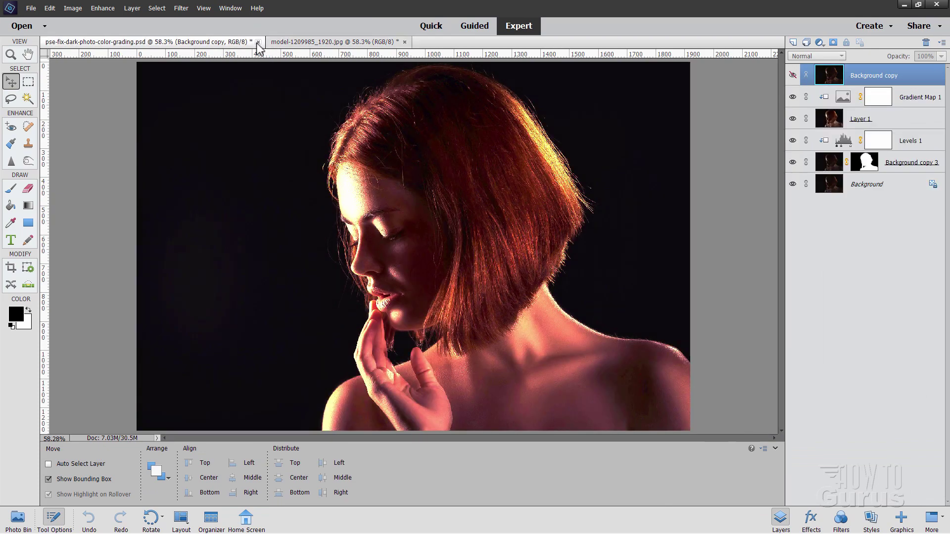
click(258, 42)
click(435, 210)
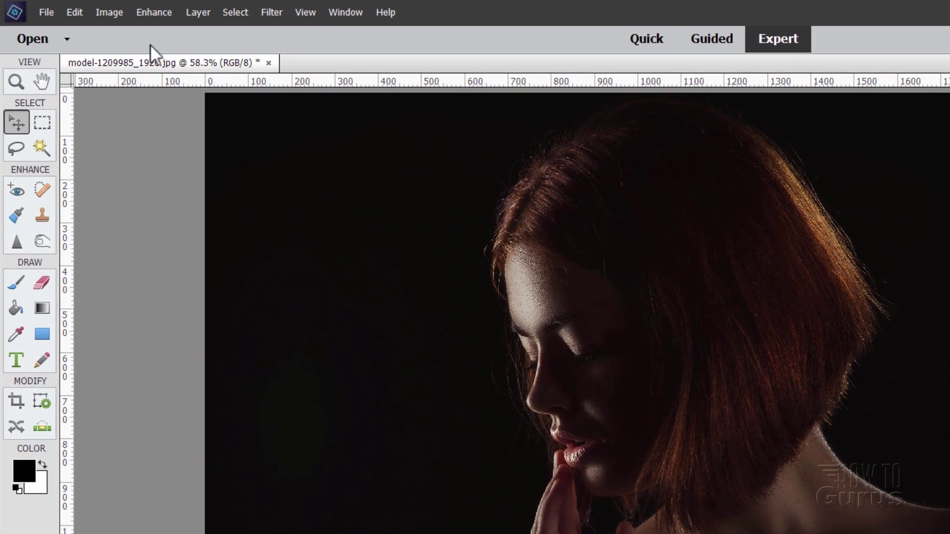
click(103, 8)
mouse_move(211, 179)
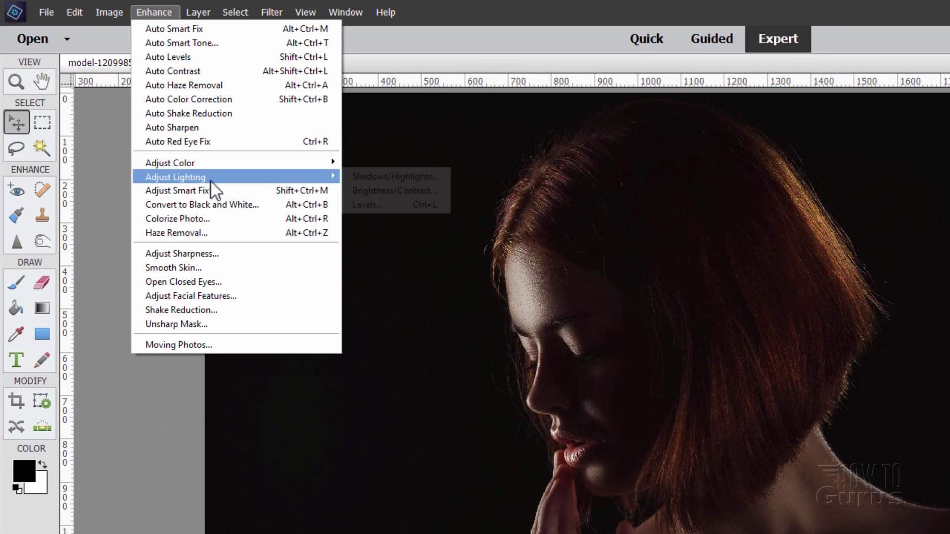
key(Escape)
key(Escape)
key(i)
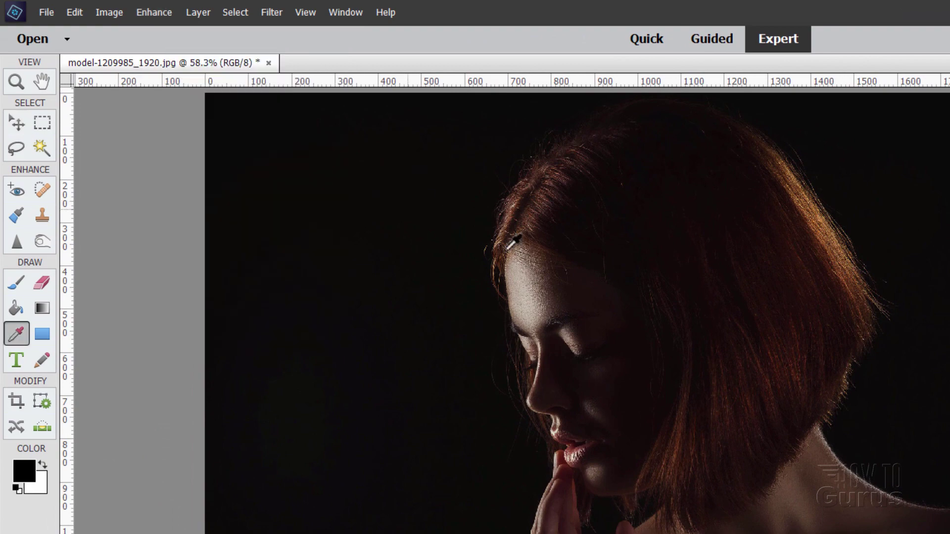
key(ctrl+l)
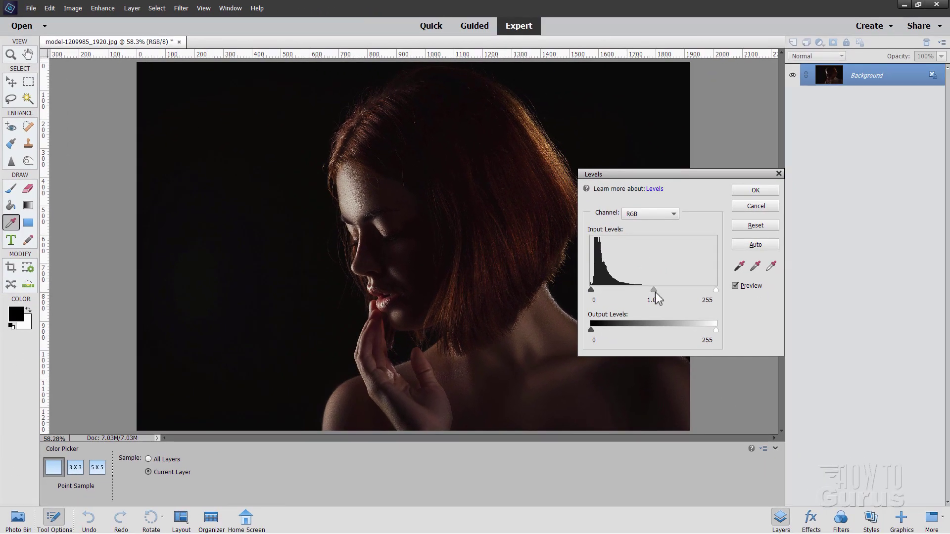
drag(654, 291, 607, 293)
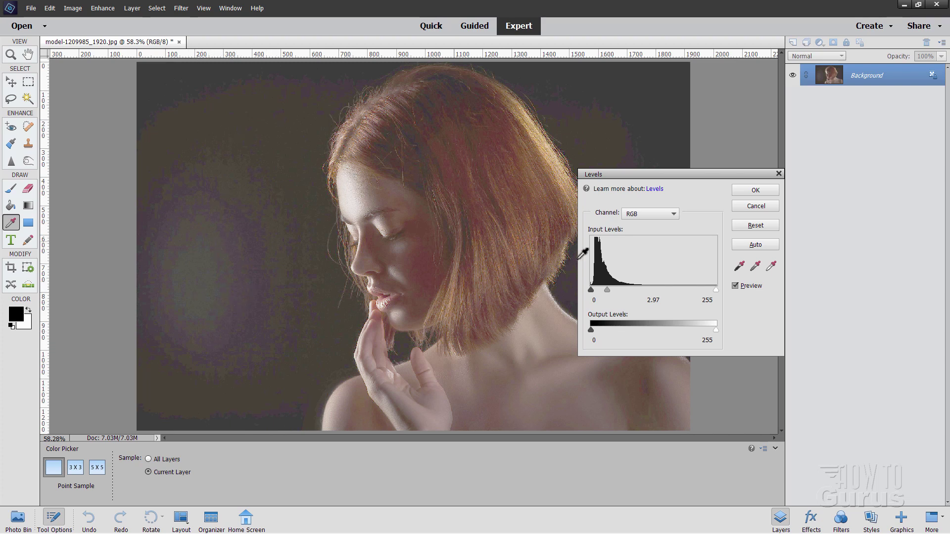
mouse_move(606, 291)
mouse_down()
mouse_move(617, 291)
mouse_move(593, 290)
mouse_move(603, 293)
mouse_up()
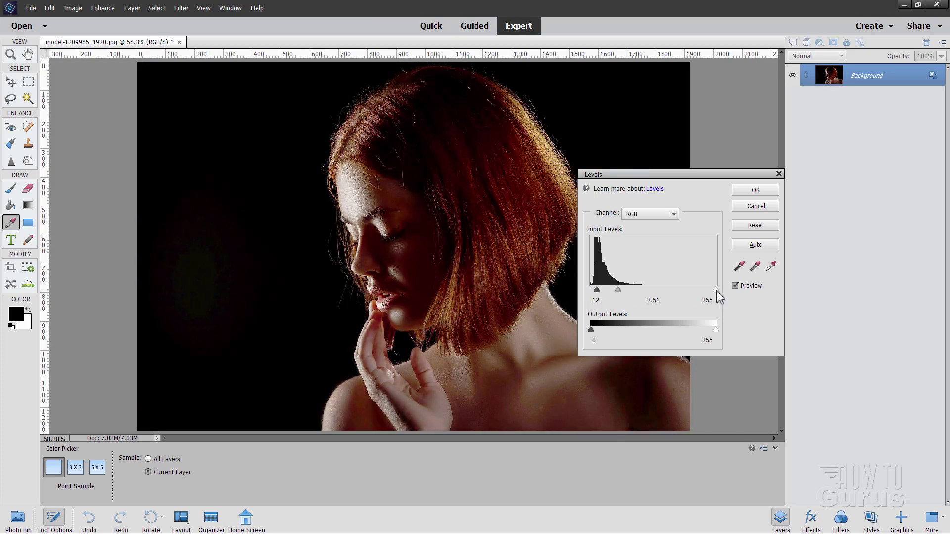
drag(715, 291, 708, 296)
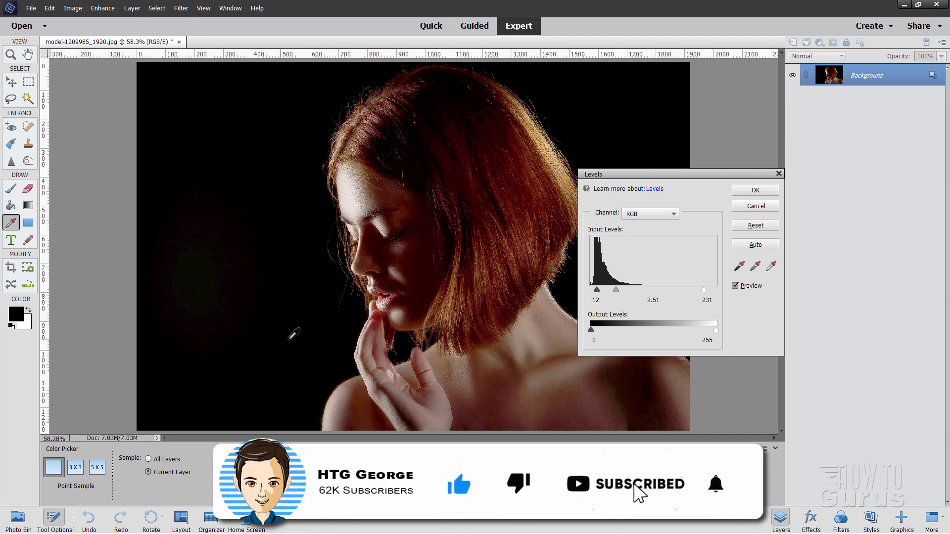
drag(648, 177, 676, 186)
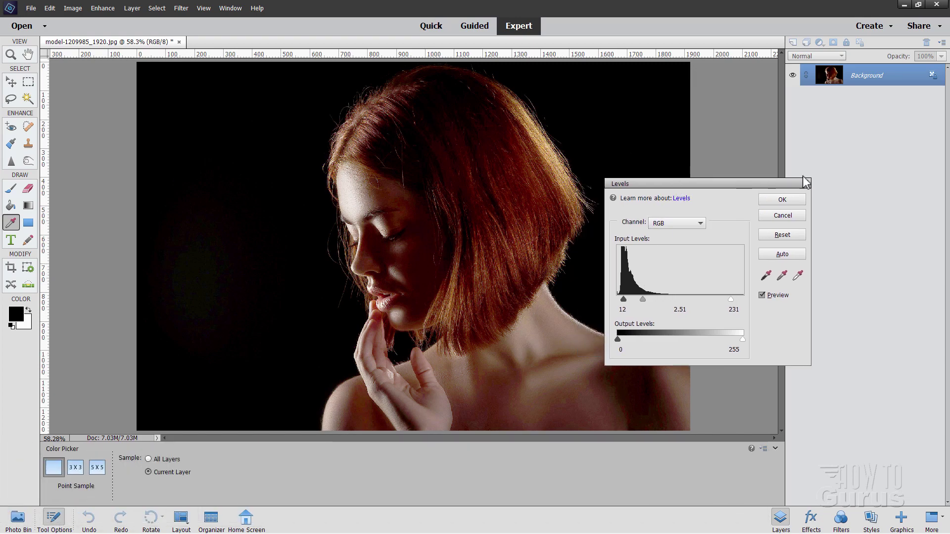
click(792, 215)
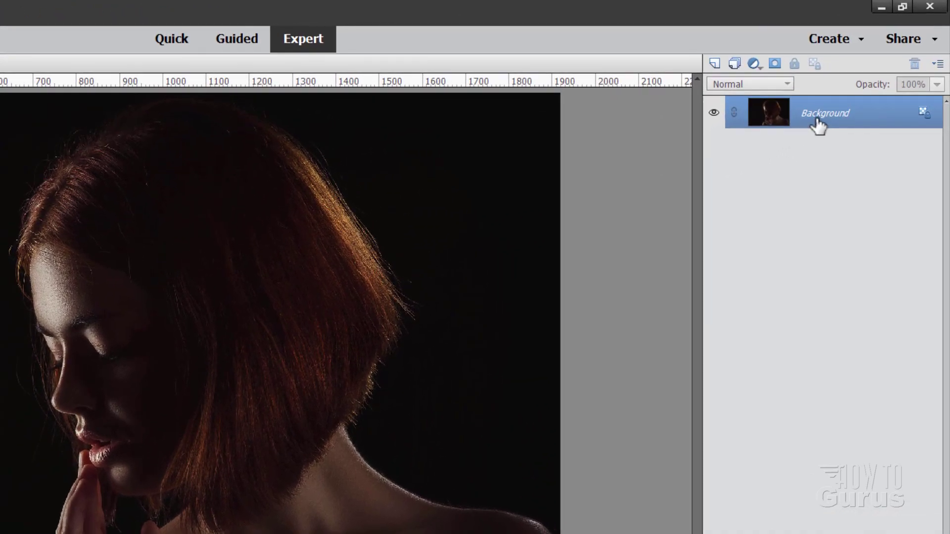
Duplicate the Background layer, keeping the default name 'Background copy'.
right_click(817, 125)
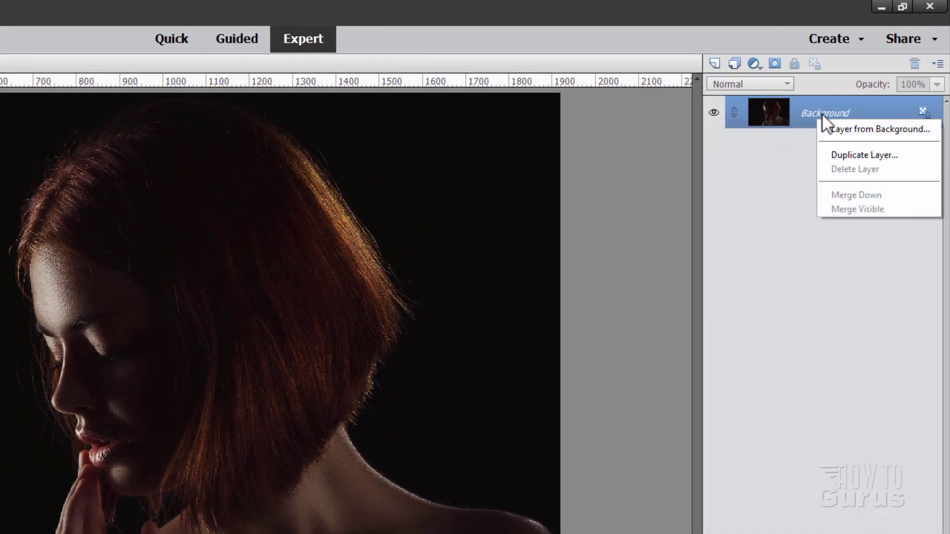
click(854, 155)
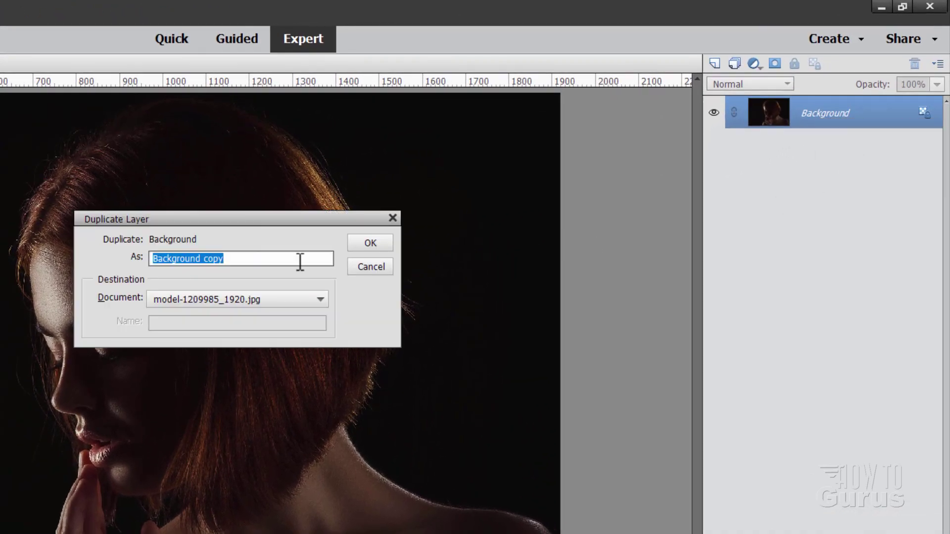
click(391, 241)
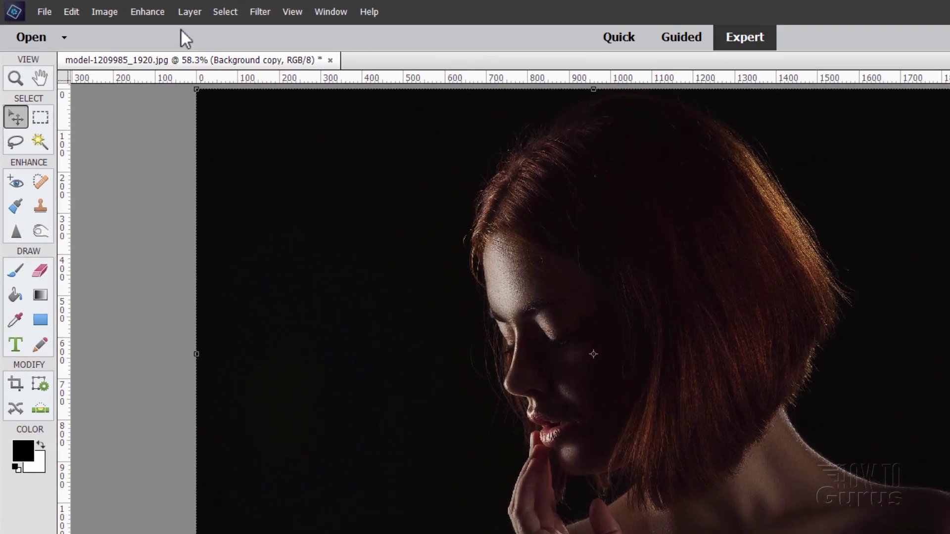
Apply Enhance Levels of 7 / 3.02 / 176 to the Background copy layer.
click(116, 9)
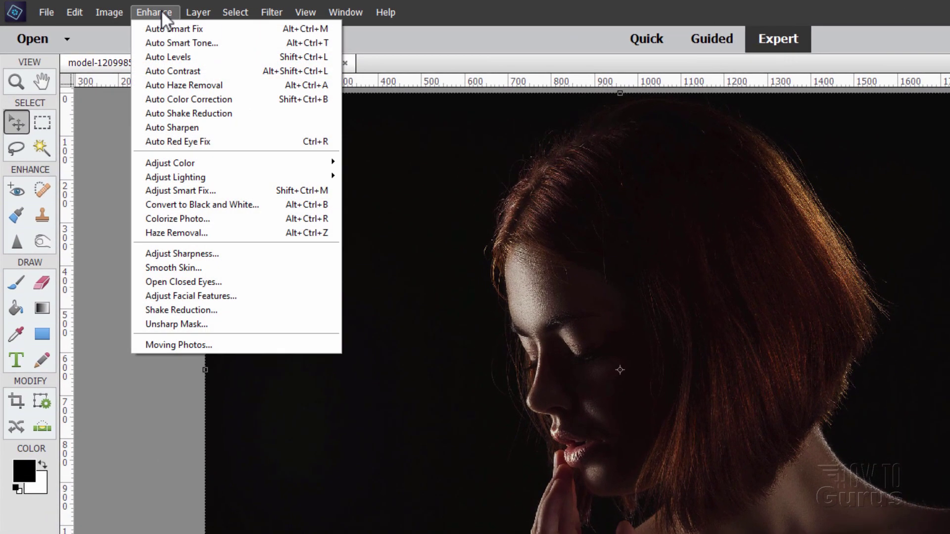
mouse_move(229, 178)
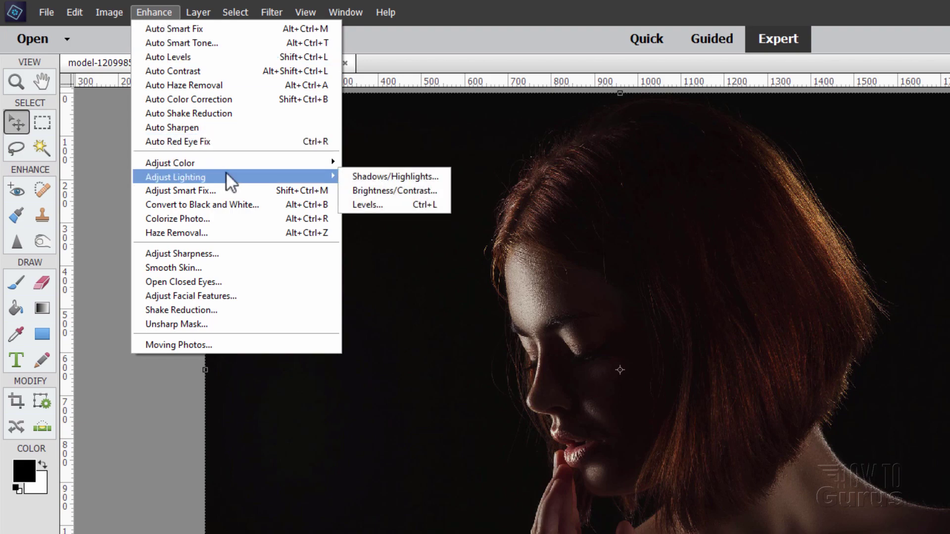
click(382, 205)
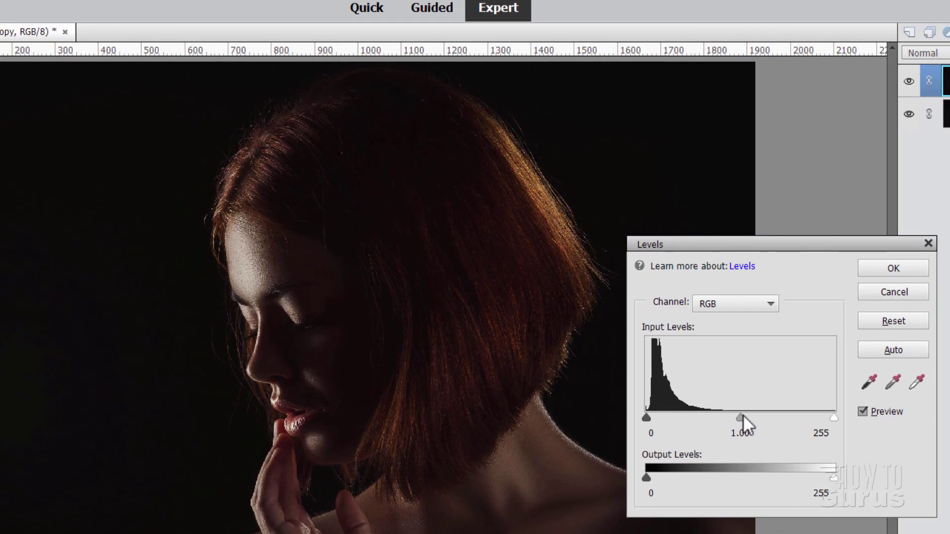
drag(742, 417, 651, 416)
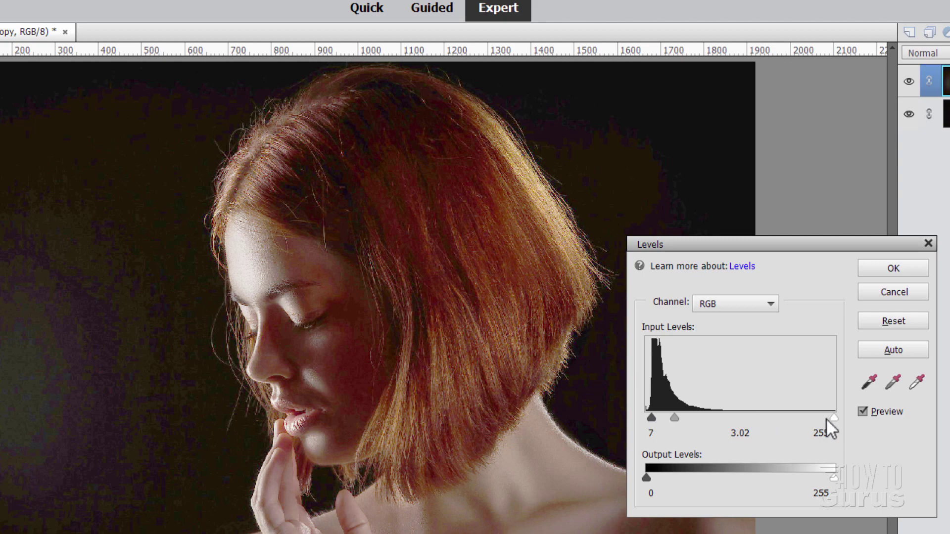
drag(833, 418, 776, 417)
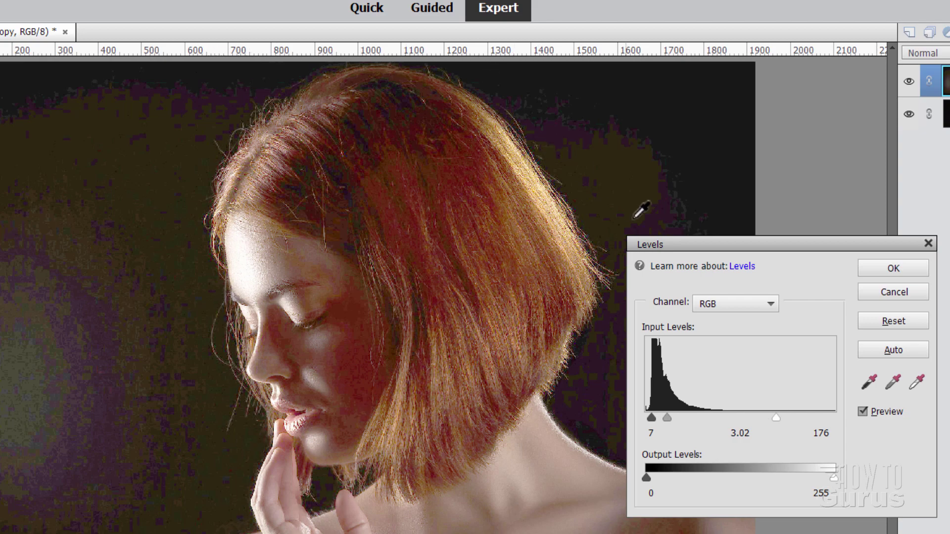
drag(667, 244, 807, 255)
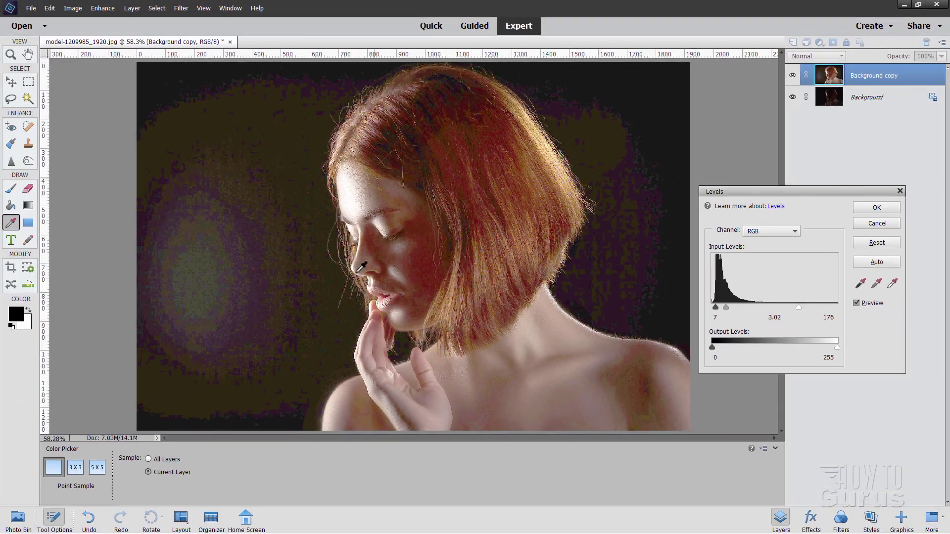
click(874, 207)
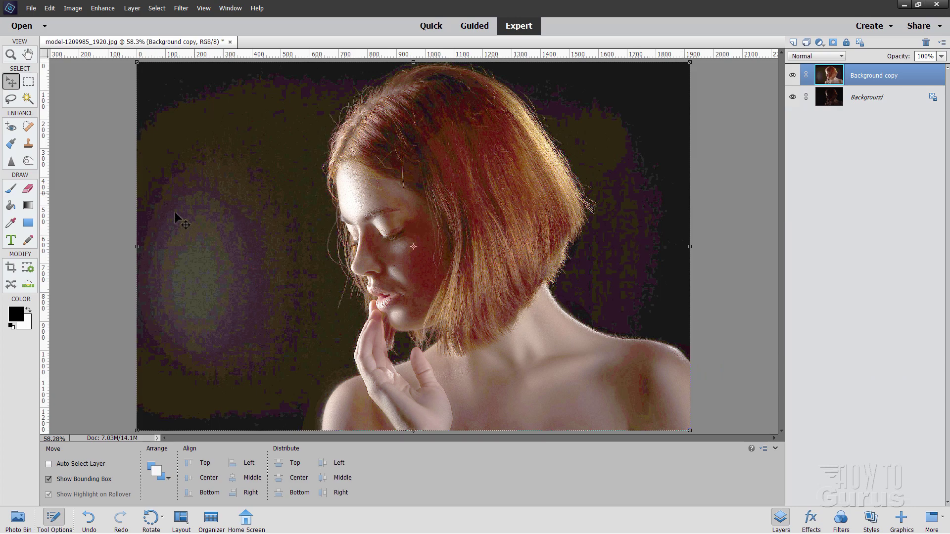
Lasso around the woman with a 60 px feather, then subtract the gap between hand and hair.
click(11, 99)
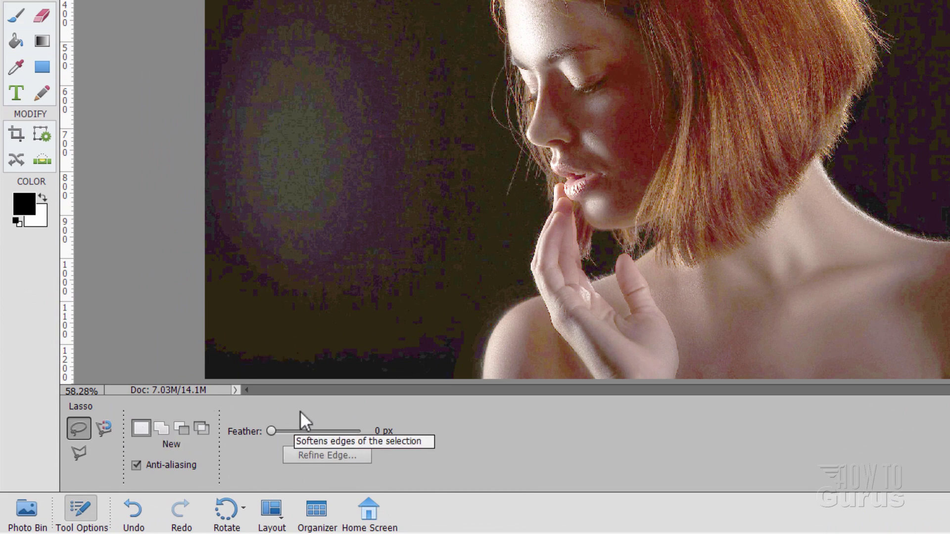
mouse_move(271, 431)
mouse_down()
mouse_move(292, 431)
mouse_move(278, 437)
mouse_up()
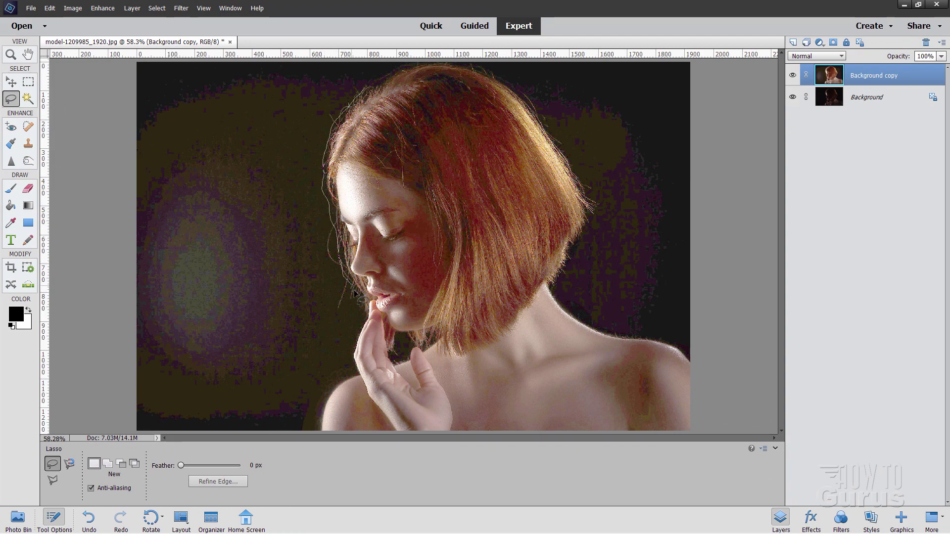
mouse_move(358, 314)
mouse_down()
mouse_move(352, 369)
mouse_move(325, 396)
mouse_move(319, 443)
mouse_move(674, 456)
mouse_move(696, 451)
mouse_move(700, 430)
mouse_up()
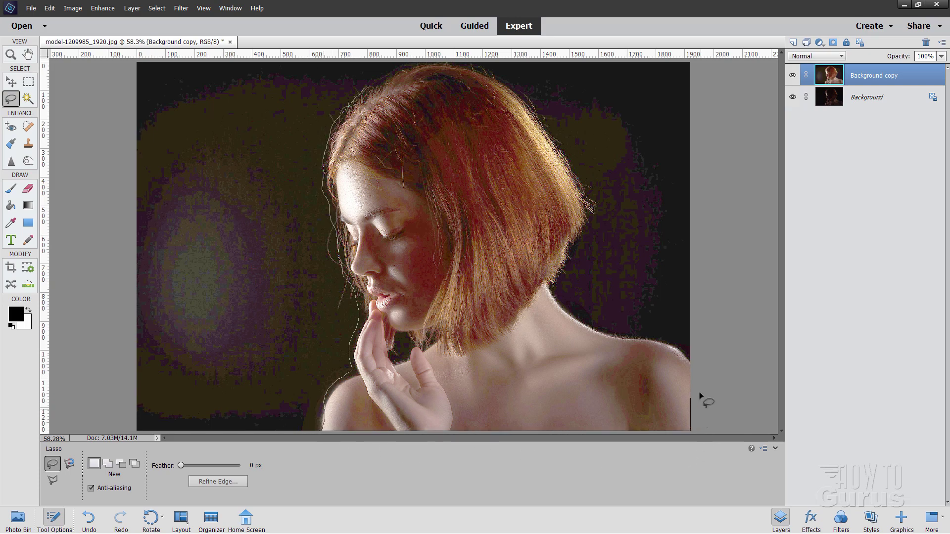
mouse_move(699, 393)
mouse_down()
mouse_move(702, 354)
mouse_move(686, 345)
mouse_move(609, 325)
mouse_move(563, 297)
mouse_move(594, 223)
mouse_move(583, 178)
mouse_move(521, 83)
mouse_move(468, 59)
mouse_move(436, 60)
mouse_up()
drag(363, 92, 365, 96)
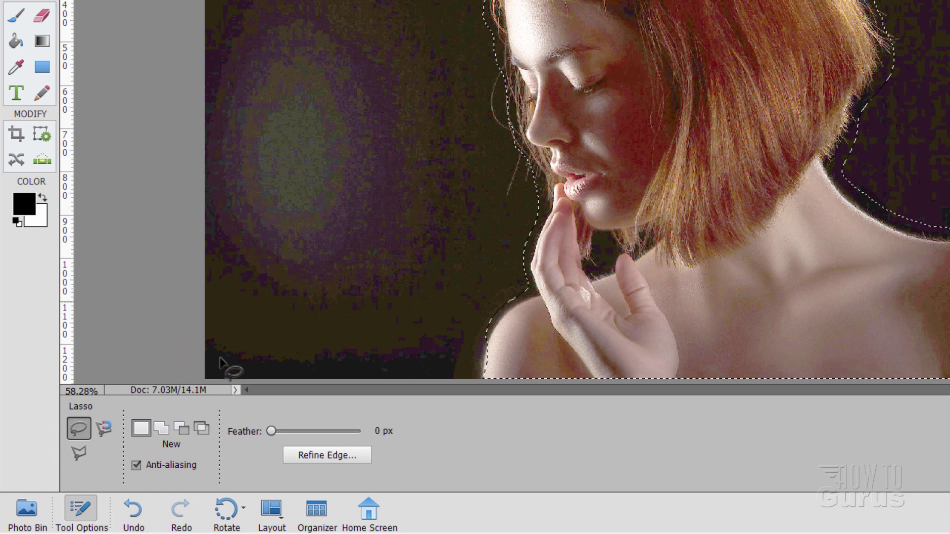
click(181, 430)
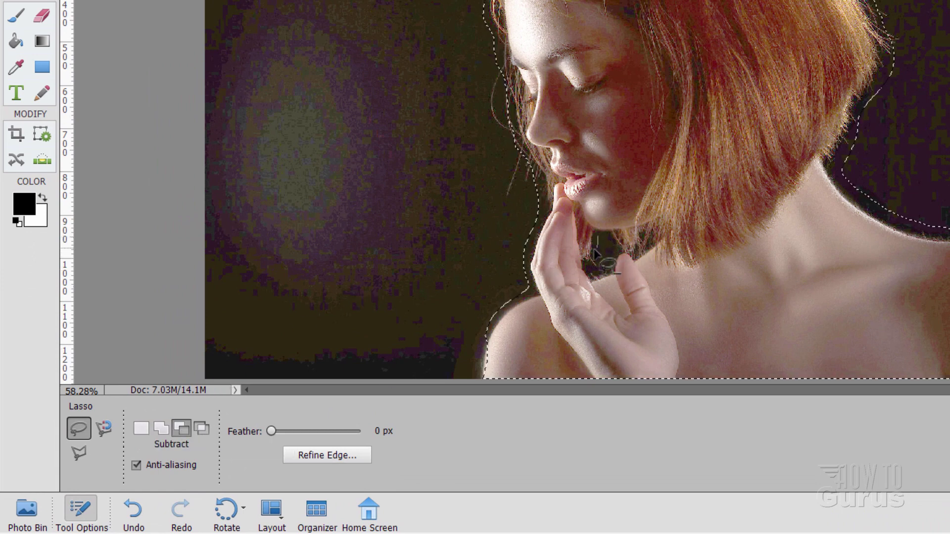
mouse_move(593, 251)
mouse_down()
mouse_move(587, 267)
mouse_move(608, 276)
mouse_move(622, 249)
mouse_move(661, 244)
mouse_move(611, 231)
mouse_move(597, 239)
mouse_move(605, 250)
mouse_up()
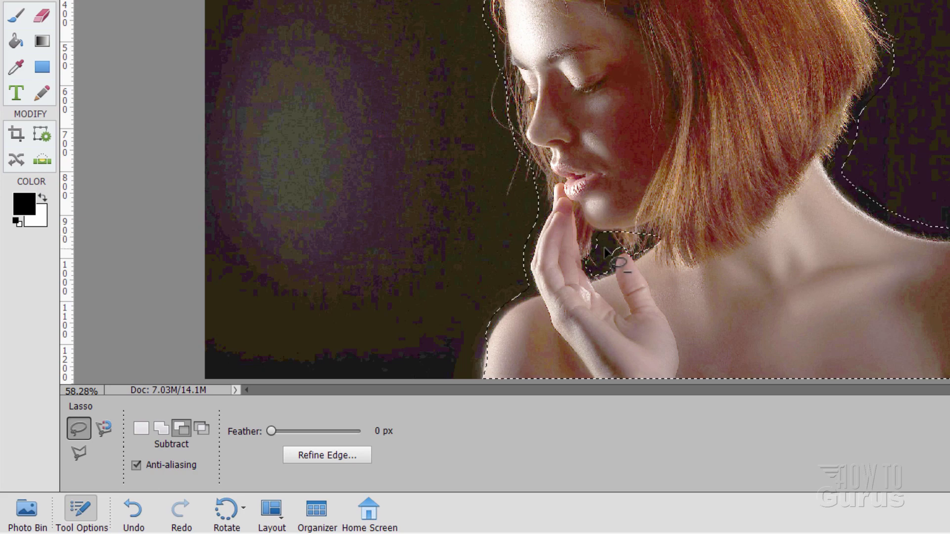
In Refine Edge, set Radius to 1 px, keep Overlay view, and clean the upper-left hair edge.
click(322, 456)
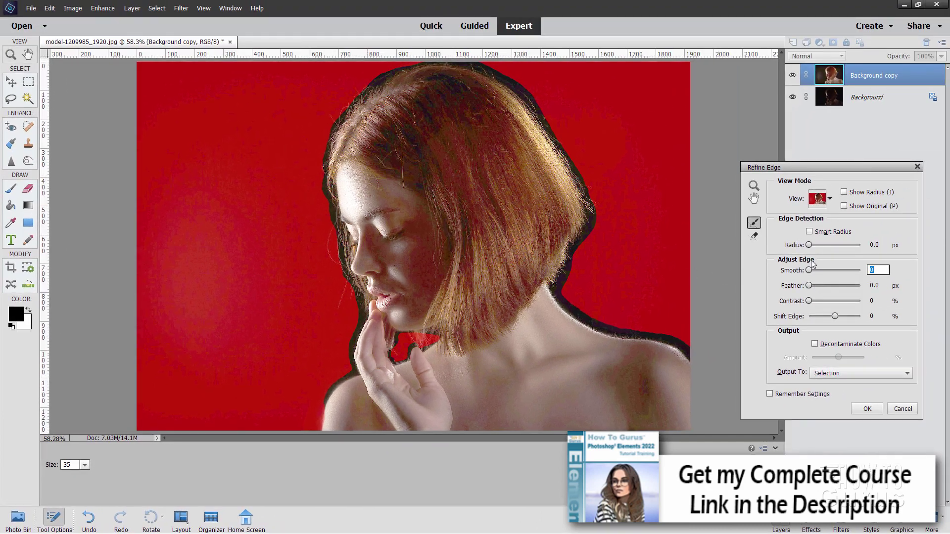
click(875, 245)
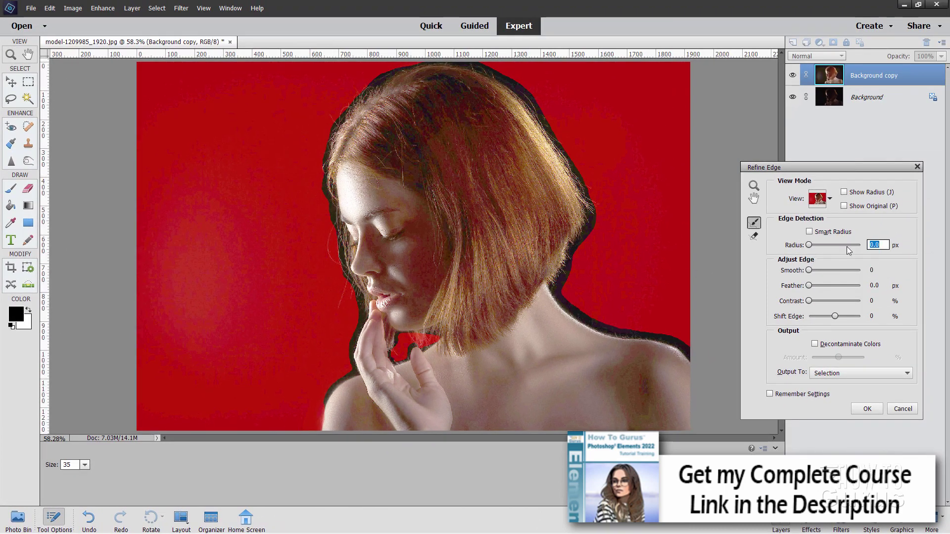
text(1)
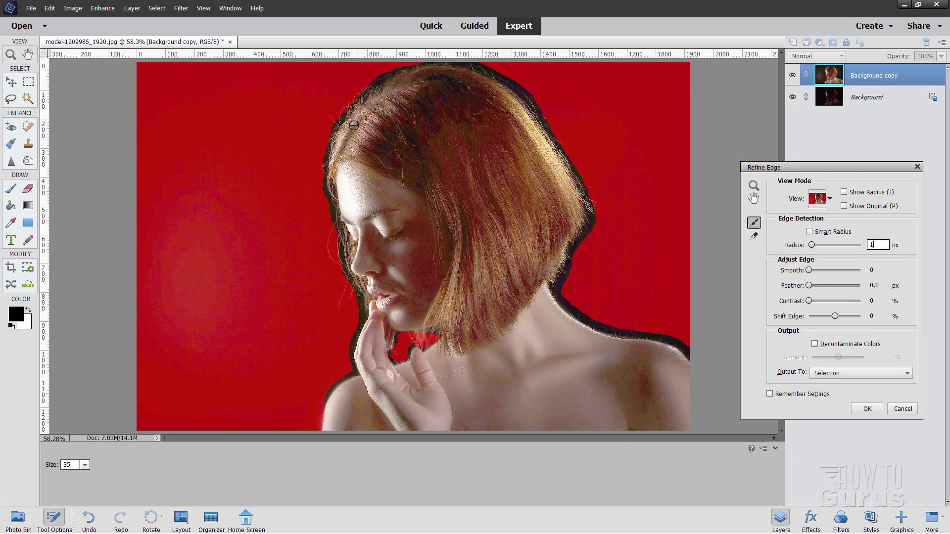
drag(355, 99, 344, 110)
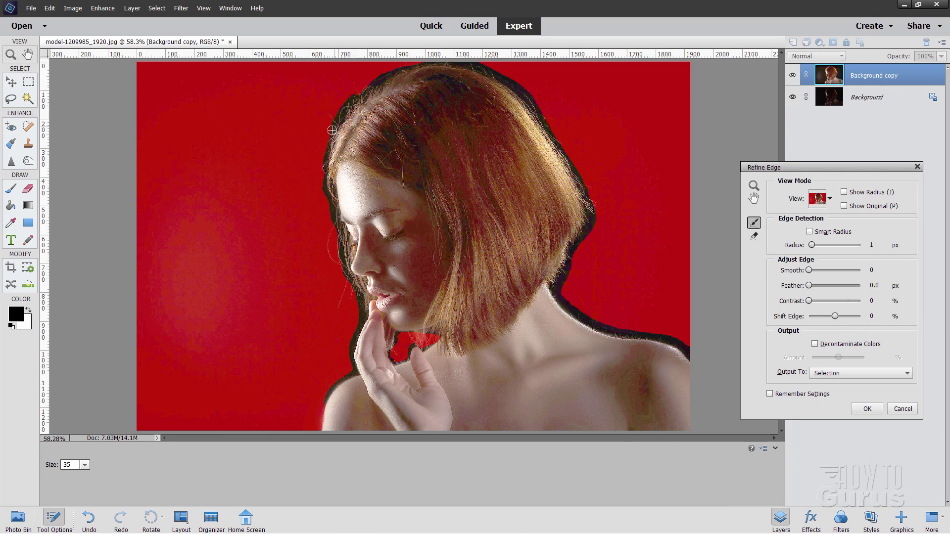
drag(324, 156, 322, 177)
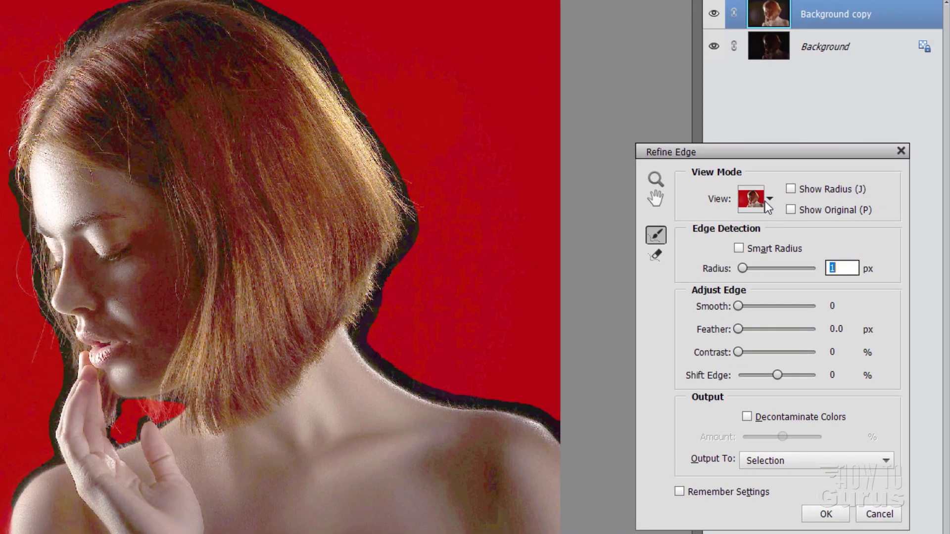
click(769, 198)
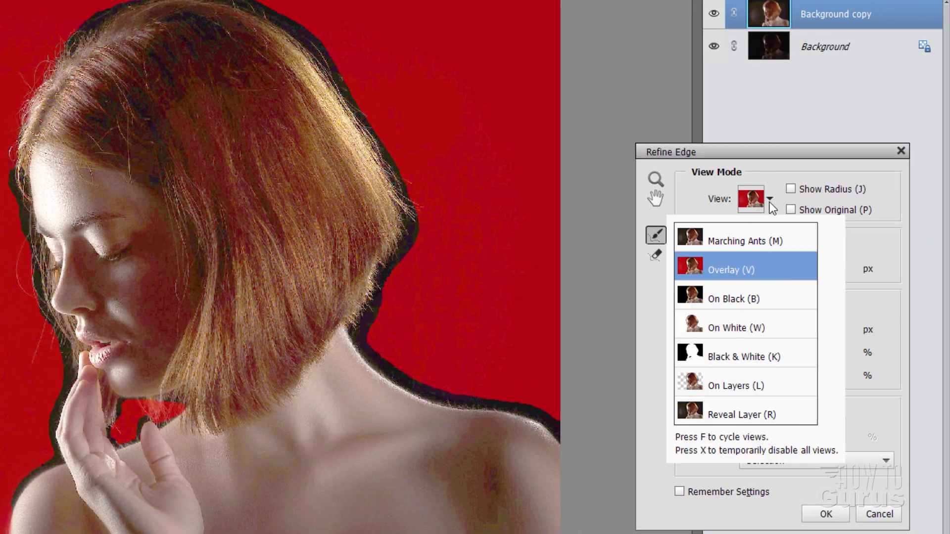
click(780, 181)
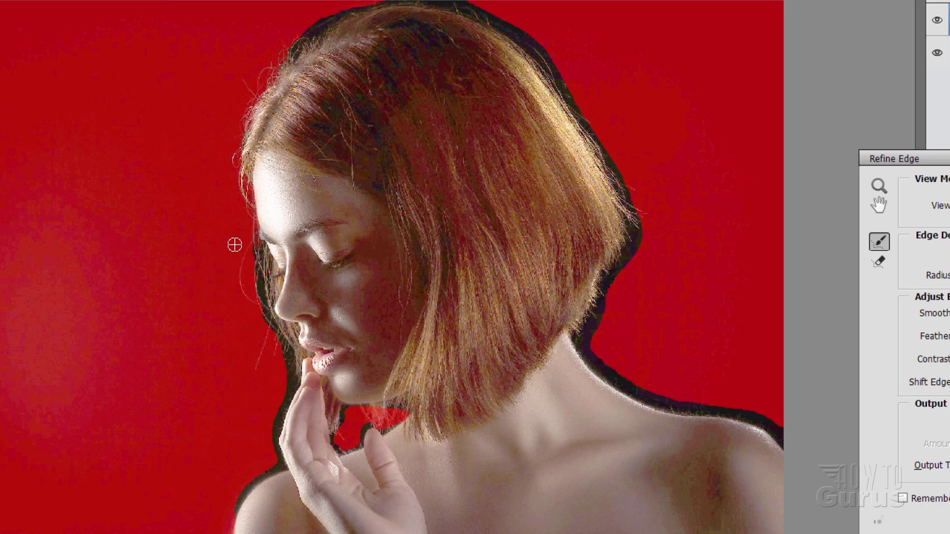
Brush the refine radius along the eye, face, fingers, top and right hair, neck and shoulder.
drag(240, 237, 260, 319)
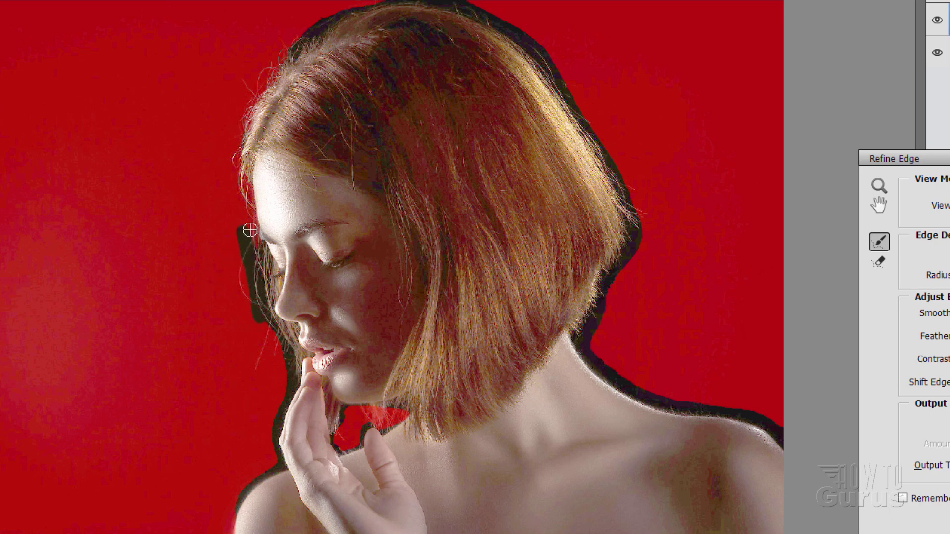
mouse_move(249, 230)
mouse_down()
mouse_move(263, 302)
mouse_move(253, 239)
mouse_move(268, 264)
mouse_move(275, 335)
mouse_move(261, 322)
mouse_move(260, 314)
mouse_move(286, 352)
mouse_move(288, 377)
mouse_move(269, 372)
mouse_move(270, 335)
mouse_move(279, 334)
mouse_move(298, 378)
mouse_move(262, 398)
mouse_move(295, 347)
mouse_move(271, 428)
mouse_move(273, 438)
mouse_move(288, 397)
mouse_move(273, 449)
mouse_move(285, 470)
mouse_move(258, 457)
mouse_move(274, 464)
mouse_move(243, 487)
mouse_move(233, 533)
mouse_up()
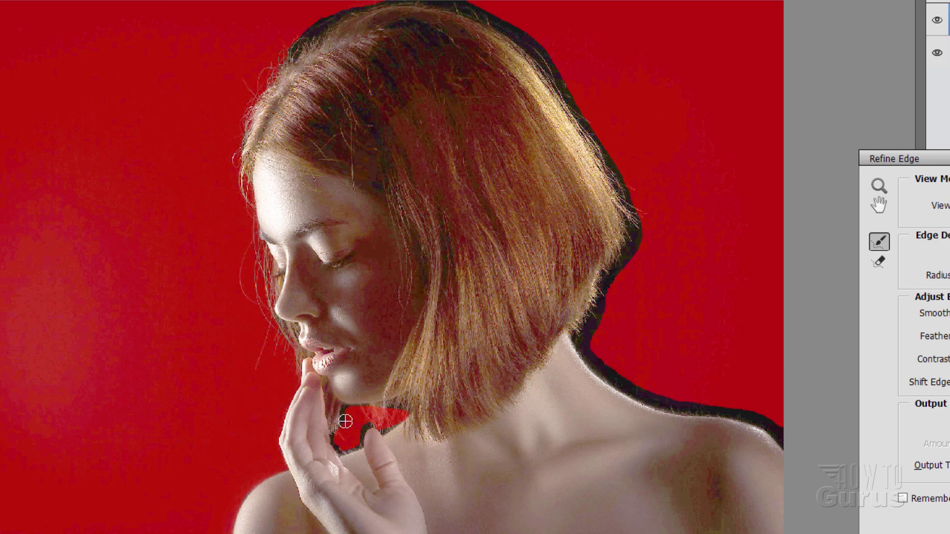
mouse_move(343, 414)
mouse_down()
mouse_move(338, 447)
mouse_move(365, 450)
mouse_move(347, 451)
mouse_move(371, 426)
mouse_move(408, 429)
mouse_move(384, 434)
mouse_up()
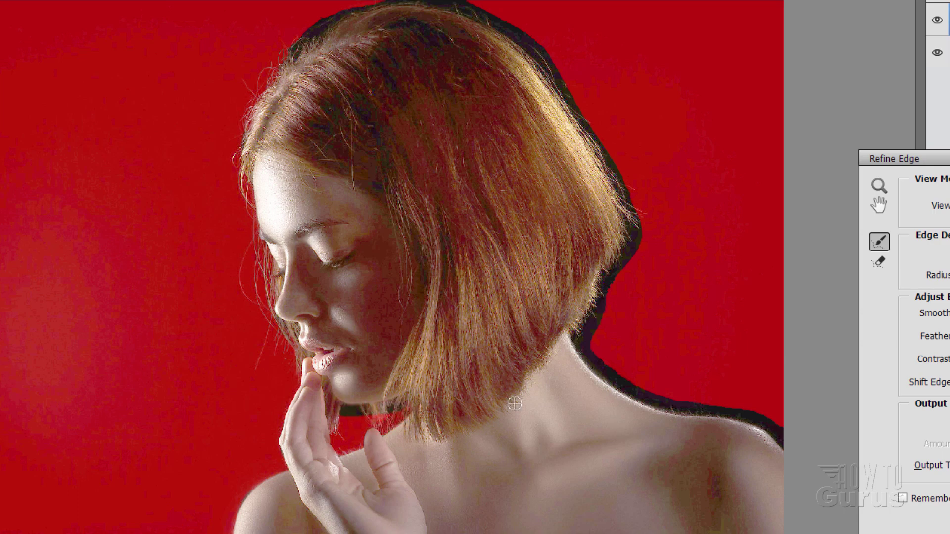
mouse_move(312, 43)
mouse_down()
mouse_move(279, 65)
mouse_move(317, 23)
mouse_move(361, 12)
mouse_move(270, 52)
mouse_move(272, 61)
mouse_move(356, 10)
mouse_move(396, 1)
mouse_move(361, 8)
mouse_move(460, 7)
mouse_move(515, 26)
mouse_move(555, 62)
mouse_move(540, 45)
mouse_move(500, 24)
mouse_move(557, 80)
mouse_up()
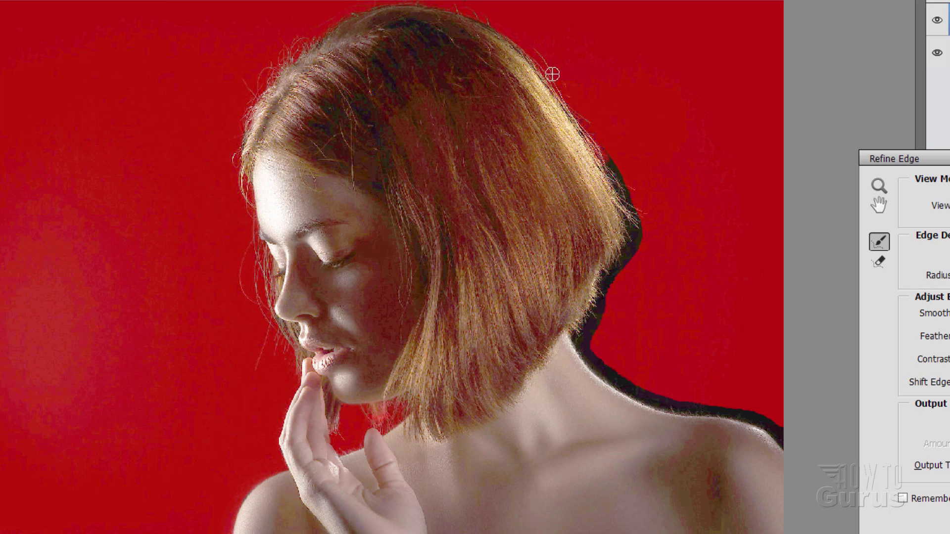
mouse_move(596, 135)
mouse_down()
mouse_move(641, 206)
mouse_move(608, 161)
mouse_move(620, 196)
mouse_move(644, 225)
mouse_move(635, 207)
mouse_move(642, 243)
mouse_move(617, 278)
mouse_move(600, 273)
mouse_move(650, 249)
mouse_move(627, 215)
mouse_move(628, 249)
mouse_move(612, 279)
mouse_move(643, 262)
mouse_move(644, 245)
mouse_move(619, 208)
mouse_move(626, 251)
mouse_move(585, 306)
mouse_move(633, 311)
mouse_move(610, 284)
mouse_move(587, 355)
mouse_move(604, 291)
mouse_up()
mouse_move(593, 344)
mouse_down()
mouse_move(613, 388)
mouse_move(641, 398)
mouse_move(614, 381)
mouse_move(697, 393)
mouse_up()
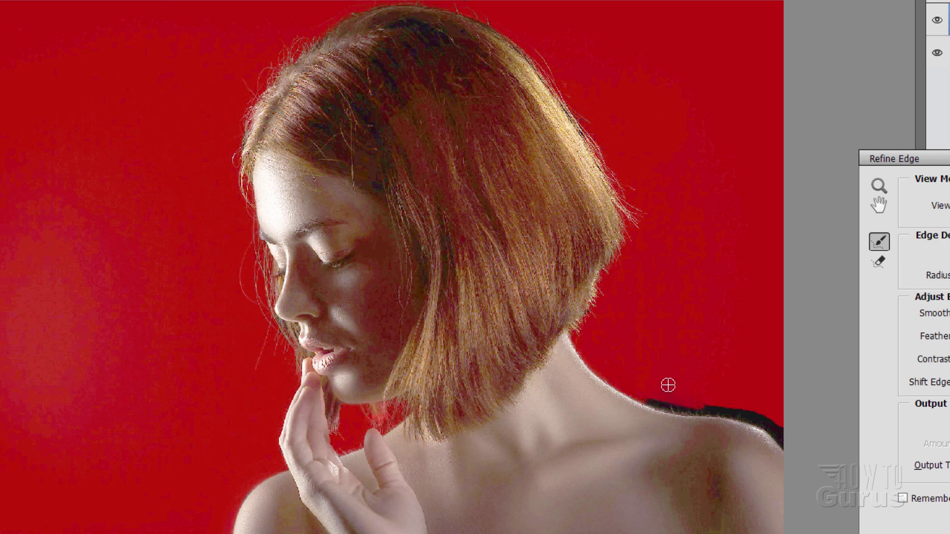
mouse_move(638, 396)
mouse_down()
mouse_move(736, 410)
mouse_move(774, 423)
mouse_move(748, 421)
mouse_move(783, 446)
mouse_up()
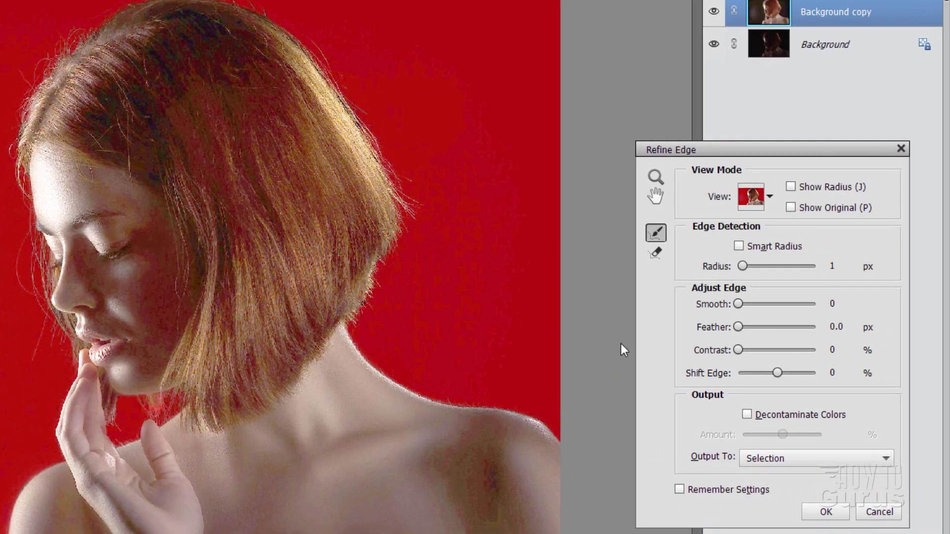
Output the refined selection as a New Layer with Layer Mask.
click(805, 460)
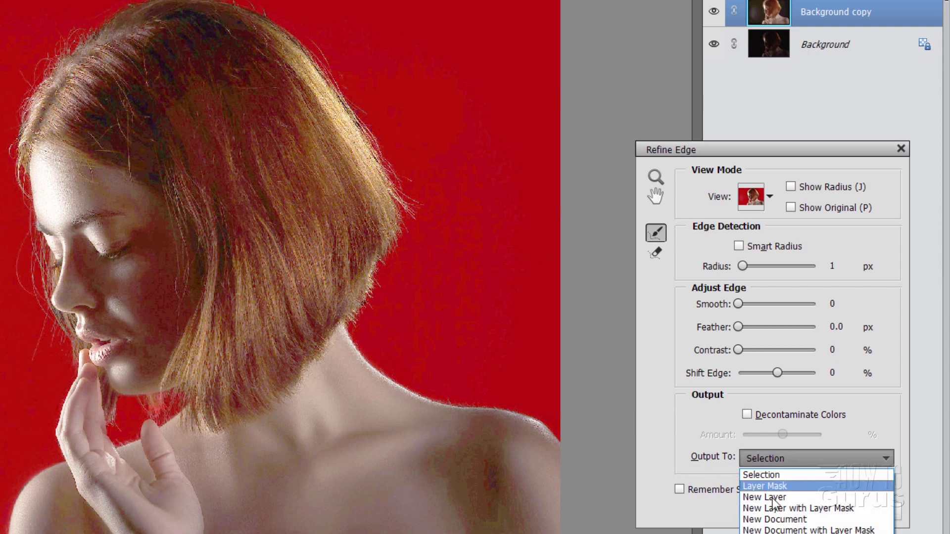
click(806, 508)
click(829, 512)
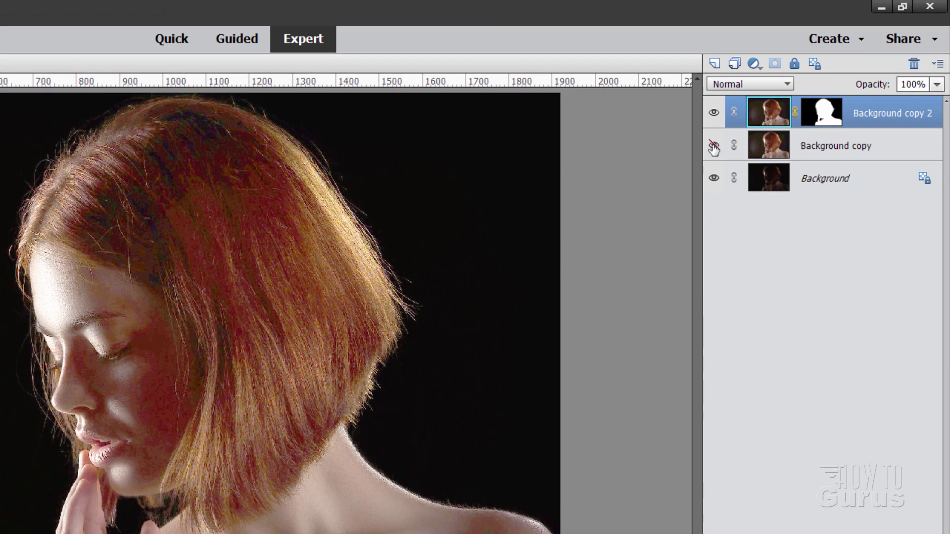
Toggle Background copy and Background copy 2 visibility to compare the cutout.
click(713, 146)
click(713, 113)
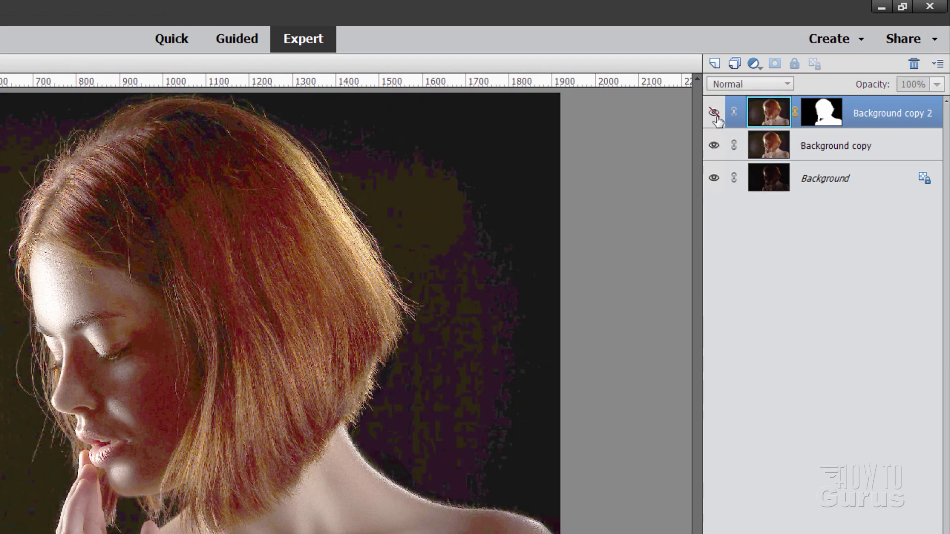
click(714, 113)
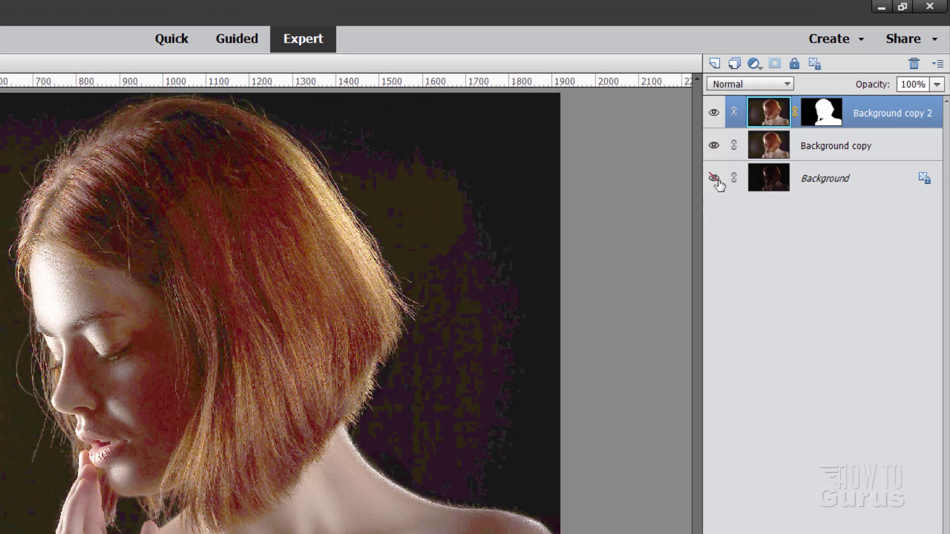
click(713, 145)
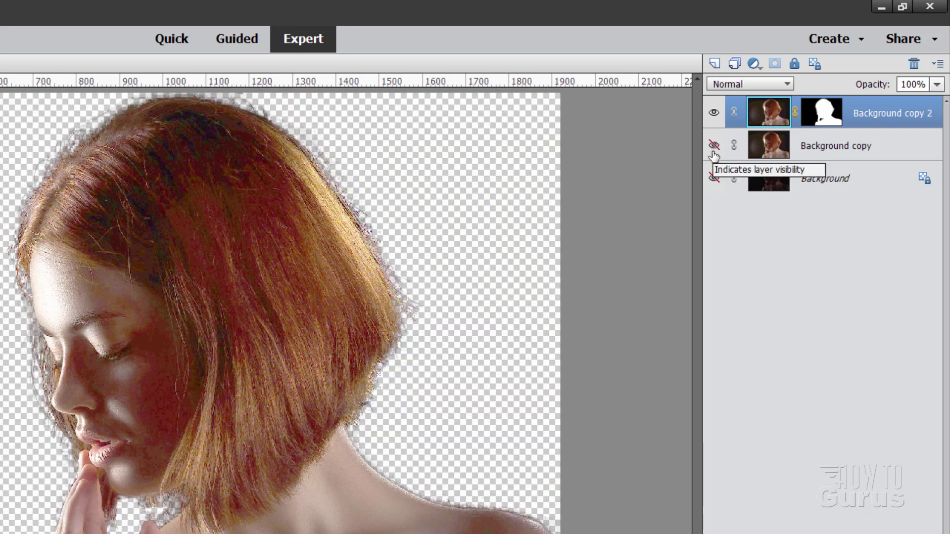
click(714, 146)
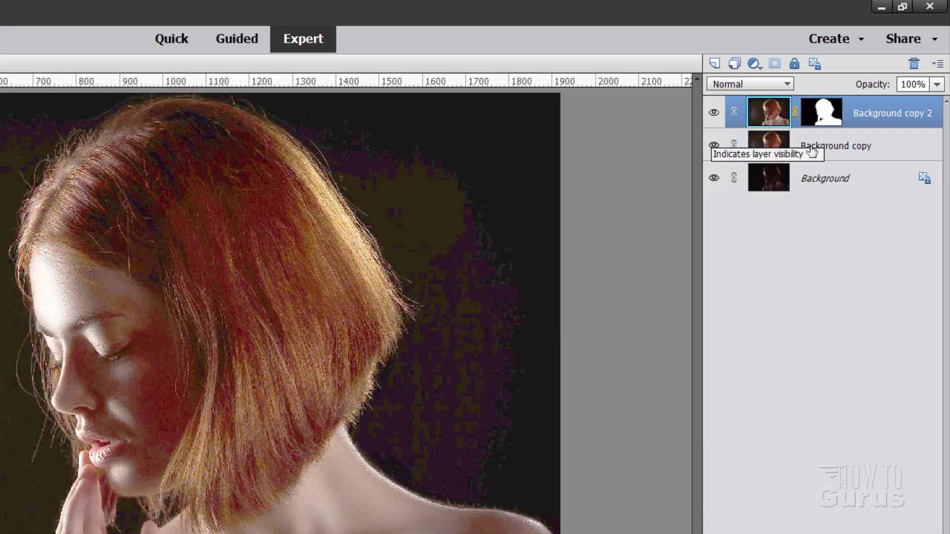
Hide and select the Background copy layer, then send it to the trash.
click(736, 147)
click(714, 145)
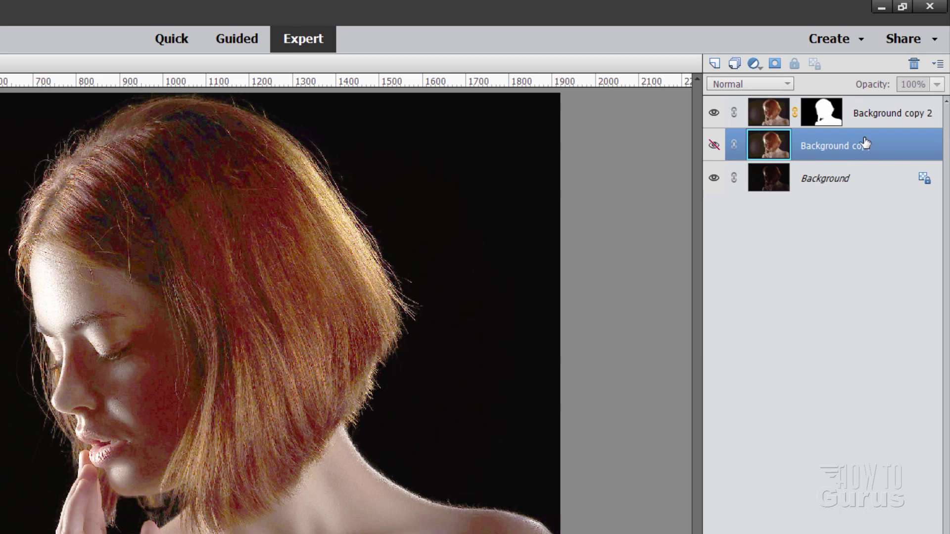
click(914, 64)
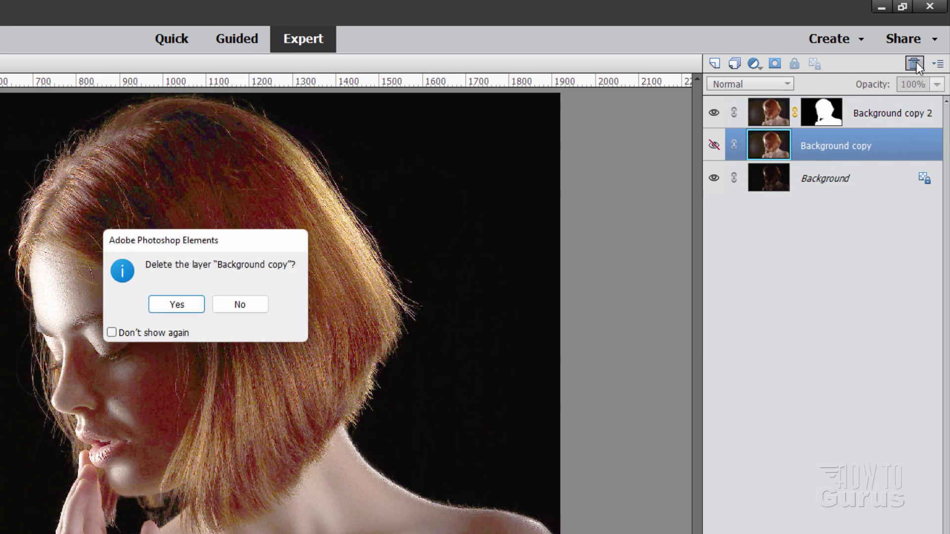
Confirm deleting Background copy, then duplicate the Background layer as a new Background copy.
click(191, 306)
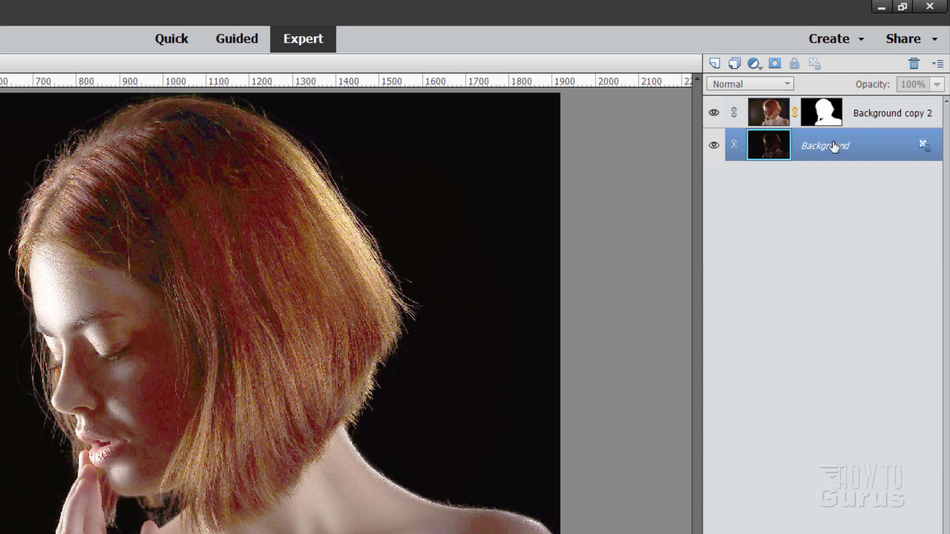
right_click(818, 148)
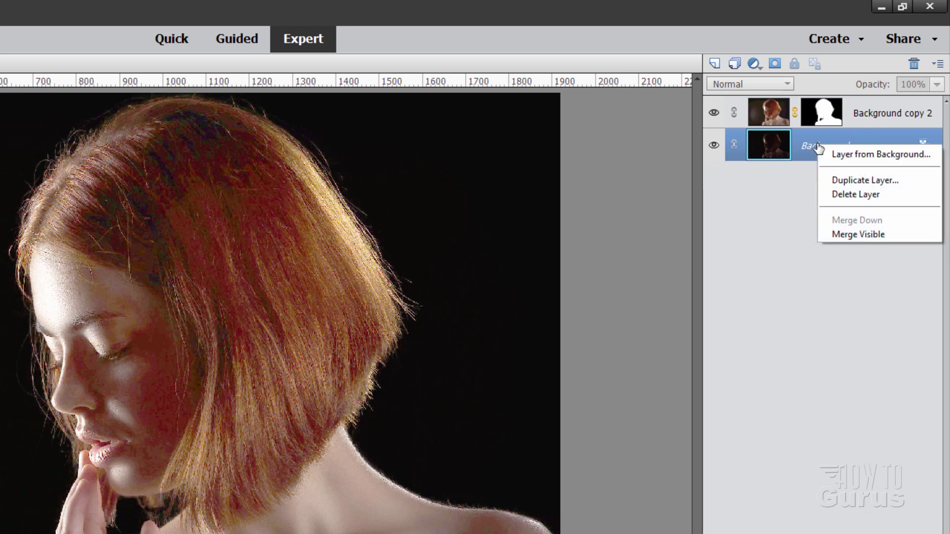
click(838, 180)
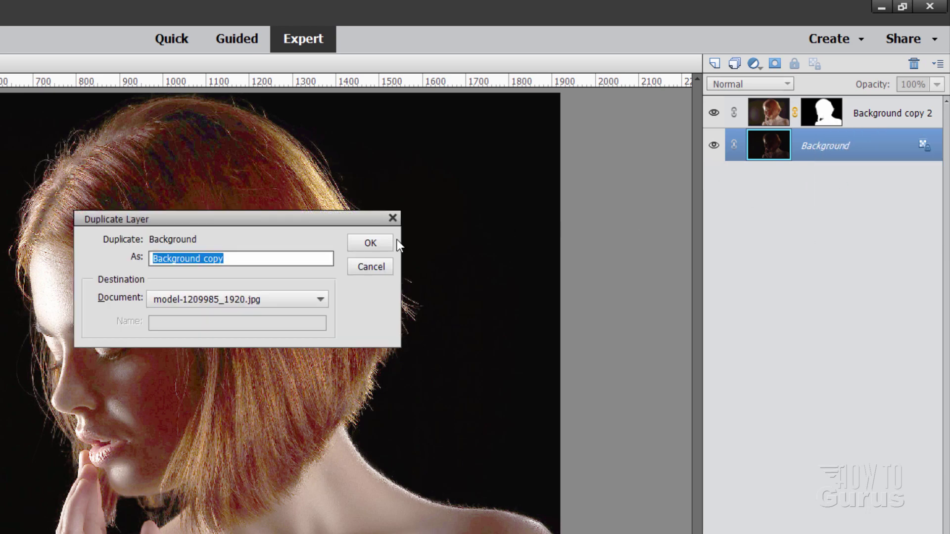
click(391, 241)
Move Background copy 2's subject mask onto Background copy and hide Background copy 2.
click(834, 123)
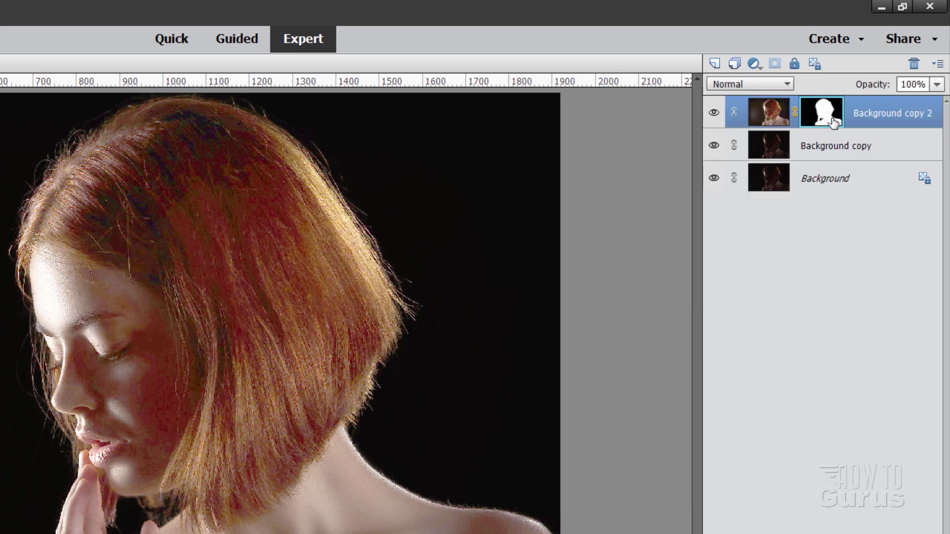
drag(824, 118, 831, 154)
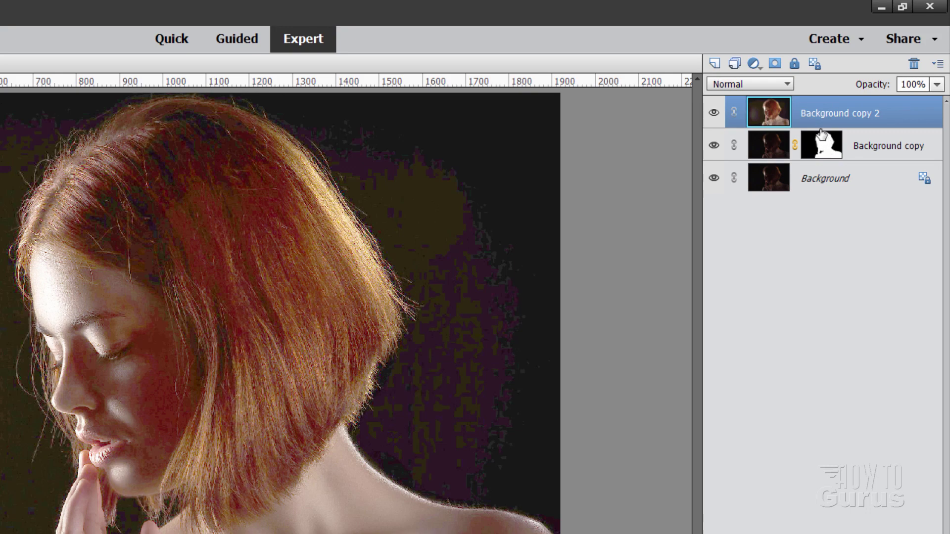
click(713, 113)
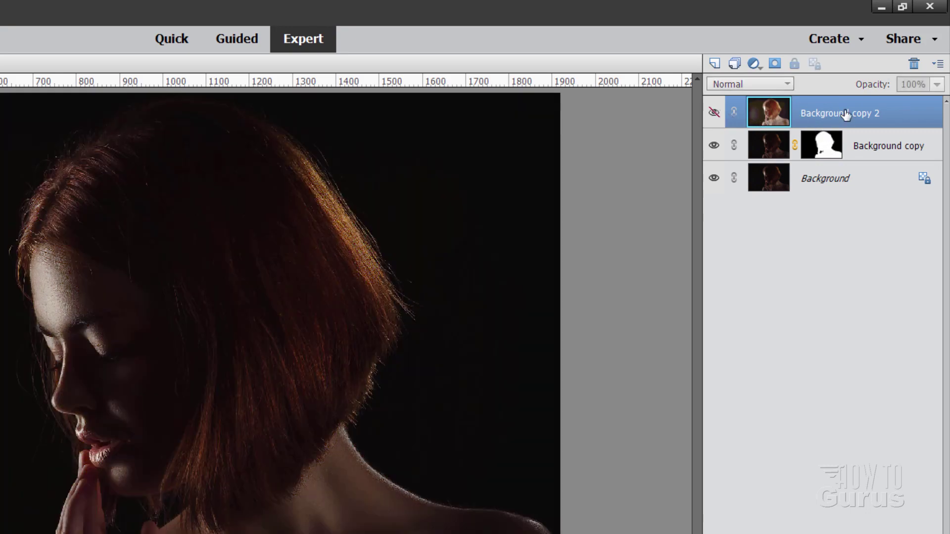
click(863, 144)
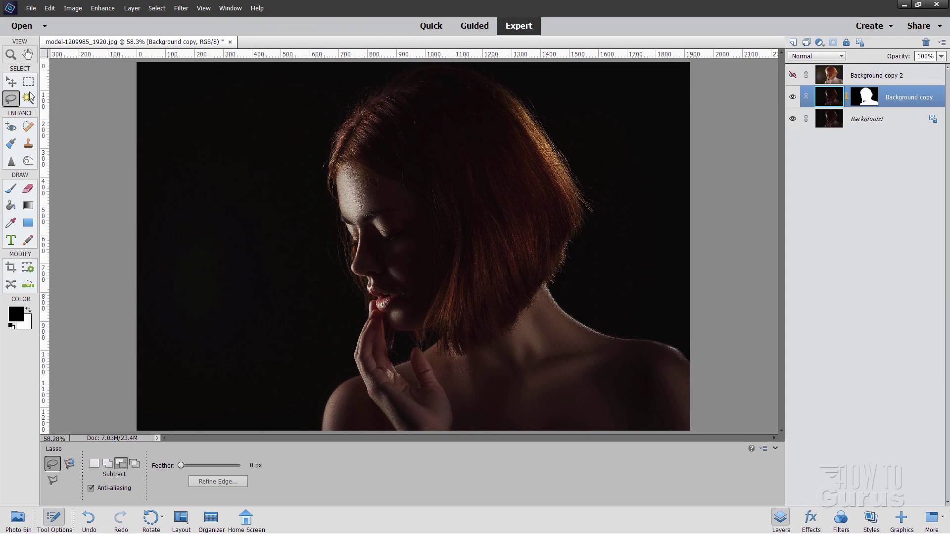
Create a Levels 1 adjustment layer with 'Use Previous Layer to Create Clipping Mask' ticked.
click(10, 82)
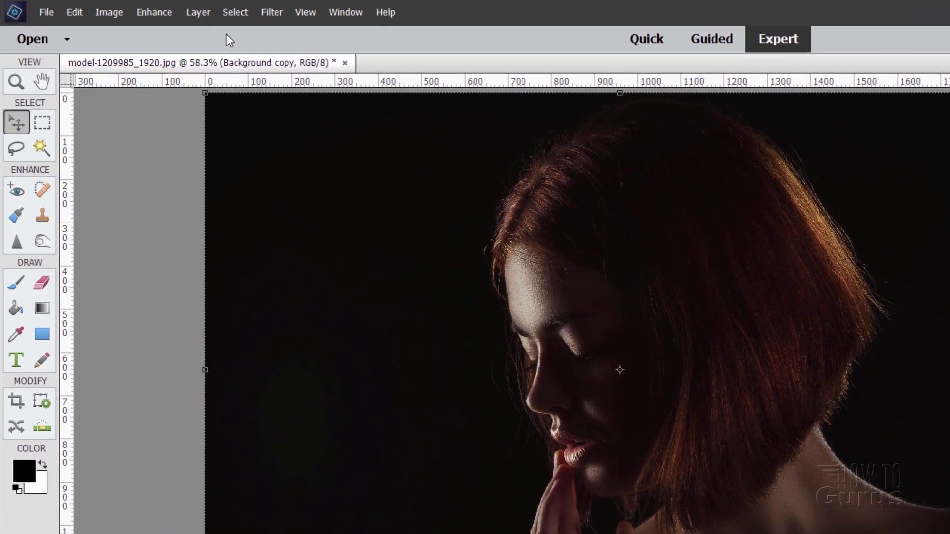
click(133, 10)
mouse_move(245, 131)
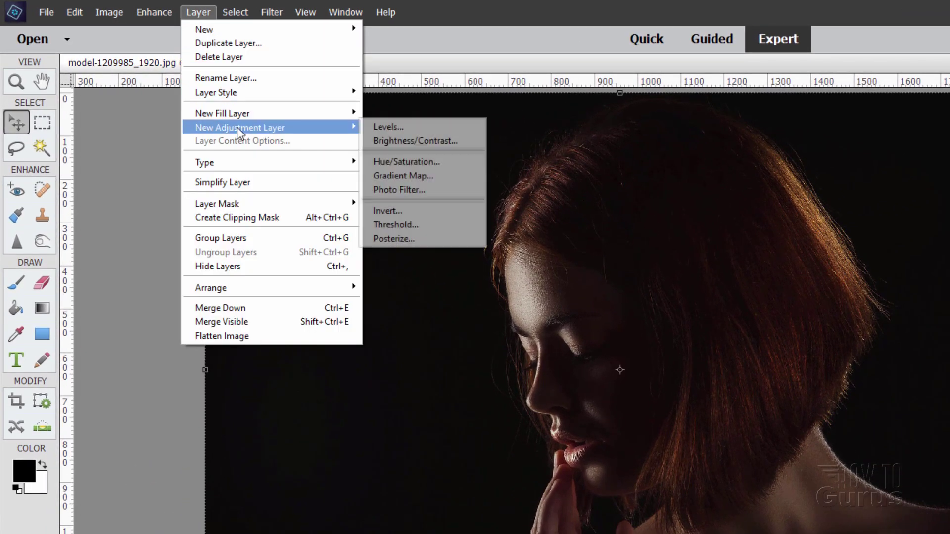
click(391, 128)
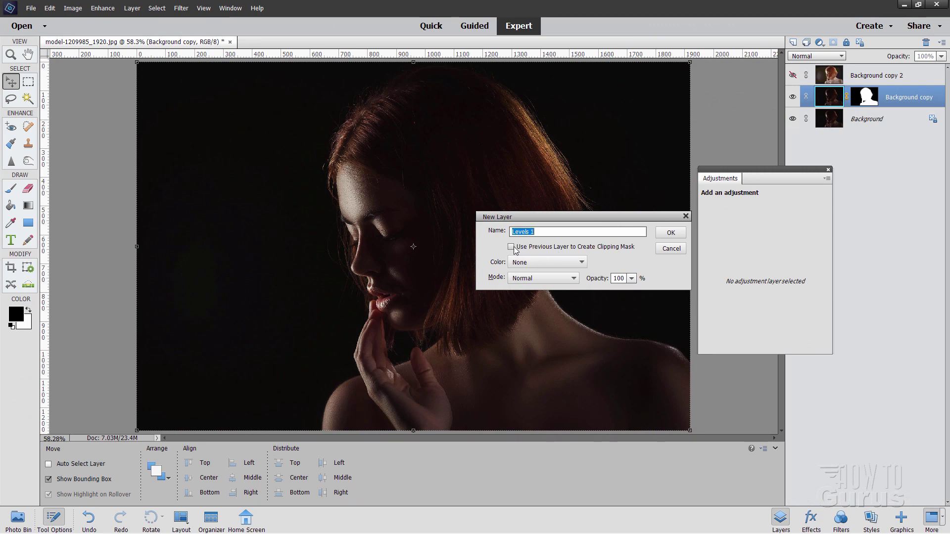
click(530, 252)
click(675, 233)
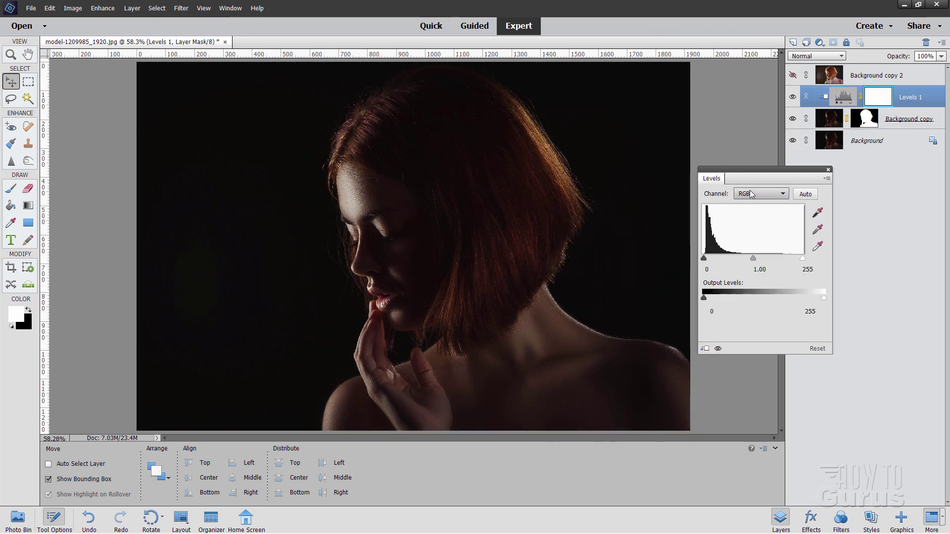
Set the Levels 1 input levels to 11 / 1.46 / 182.
drag(738, 178, 672, 183)
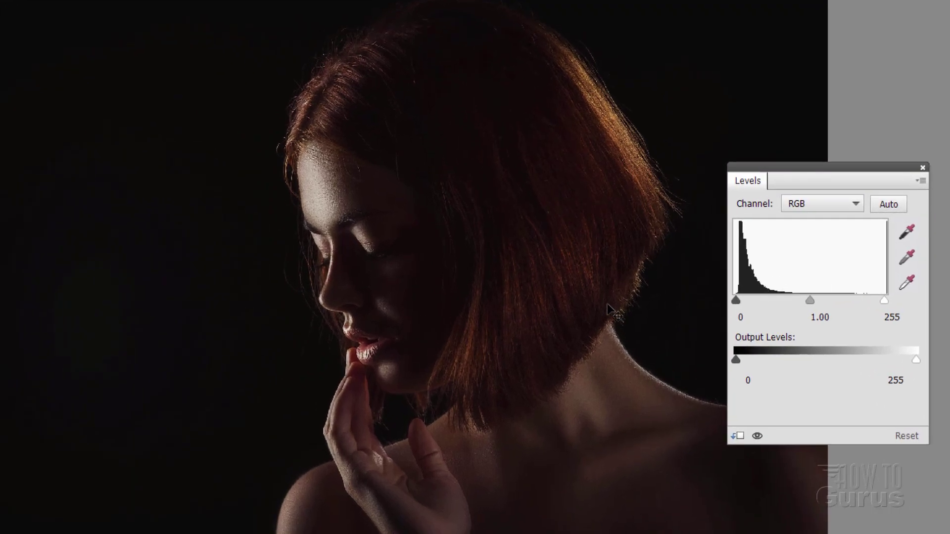
drag(810, 301, 743, 302)
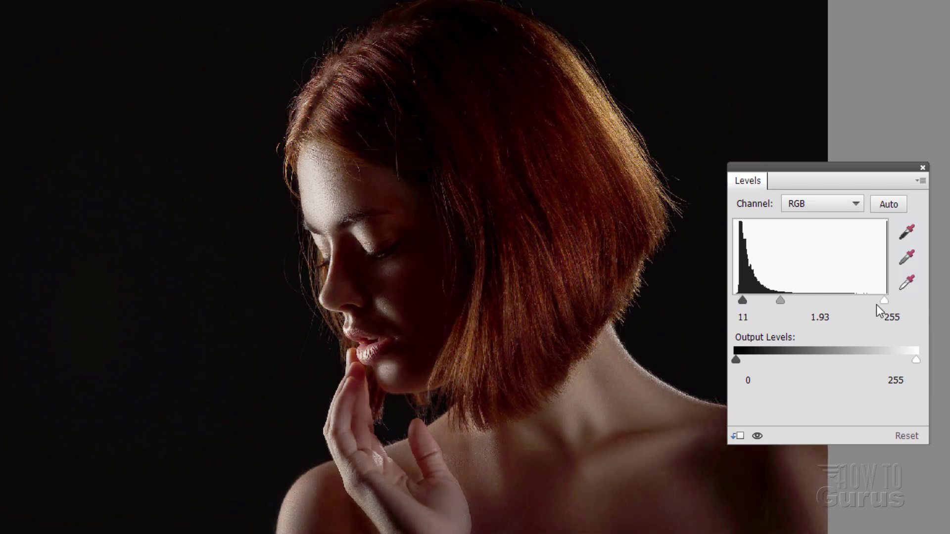
drag(883, 302, 841, 301)
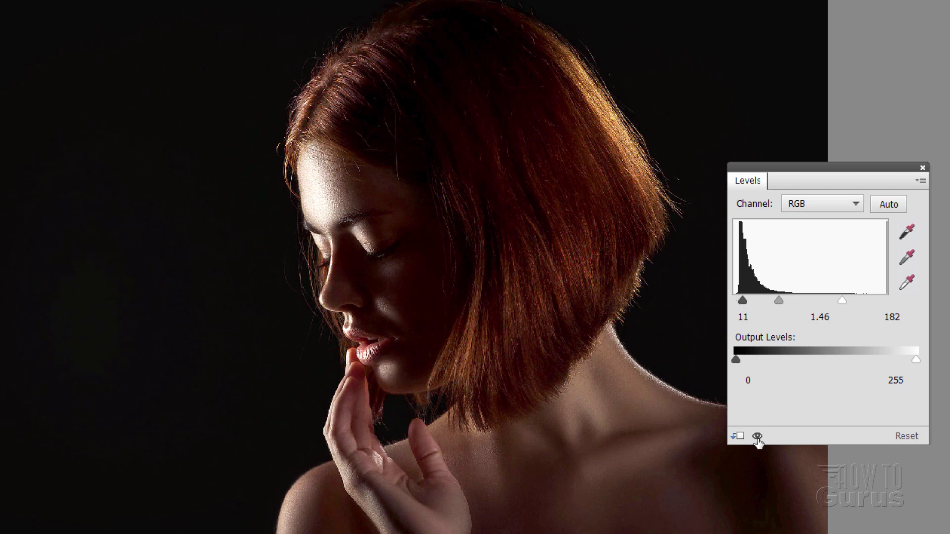
Toggle Levels 1 on and off to compare, raise its black point to 14, and close the panel.
click(757, 439)
click(757, 439)
click(757, 439)
click(757, 439)
click(757, 439)
click(757, 438)
drag(743, 298, 745, 299)
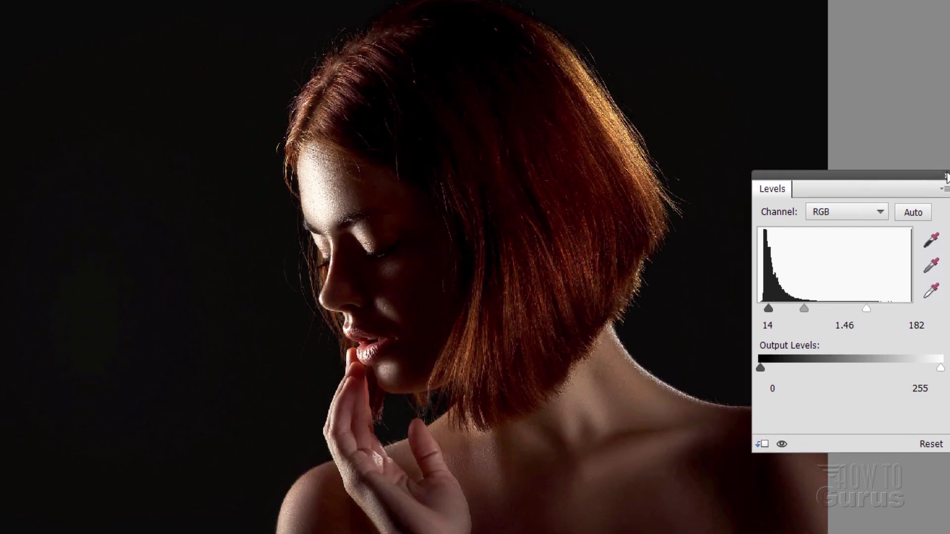
click(946, 176)
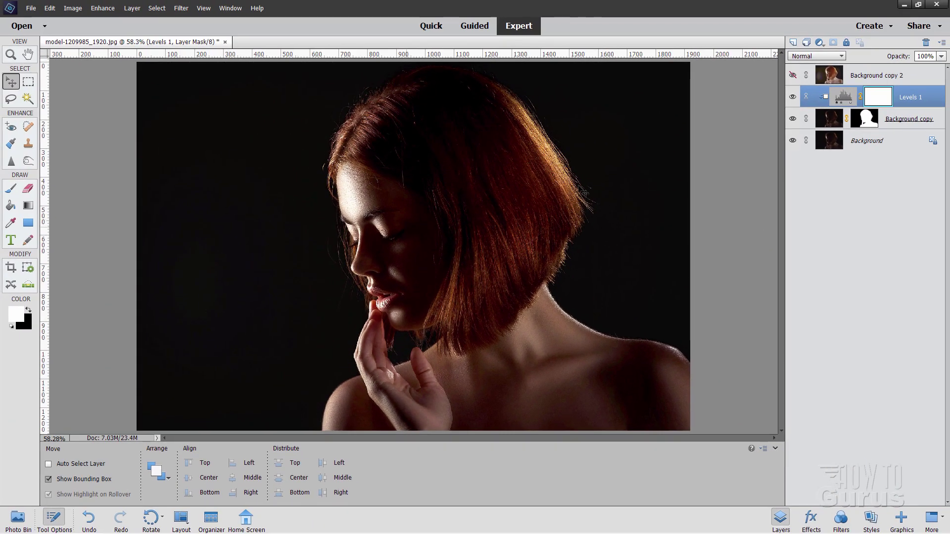
Add a Levels 2 layer above Background and raise its black input to 29 to darken the backdrop.
click(866, 142)
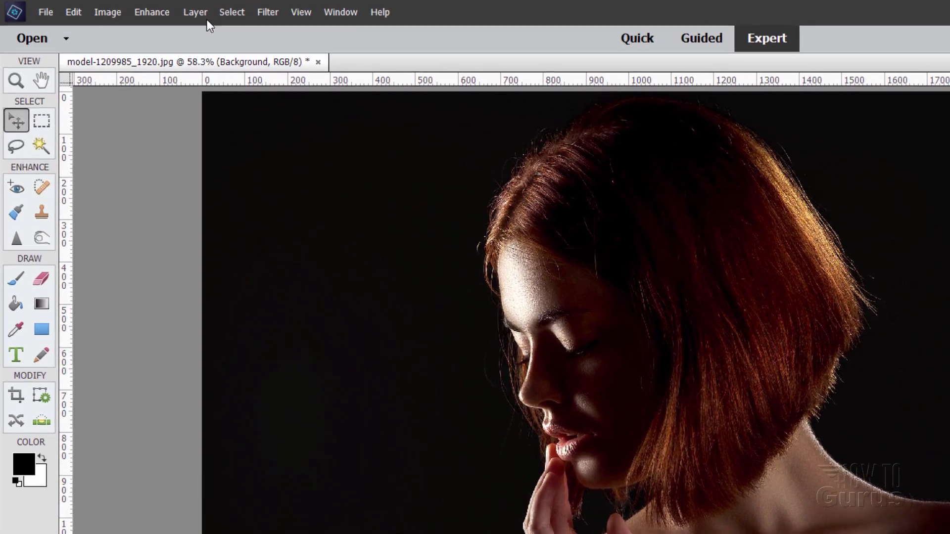
click(132, 8)
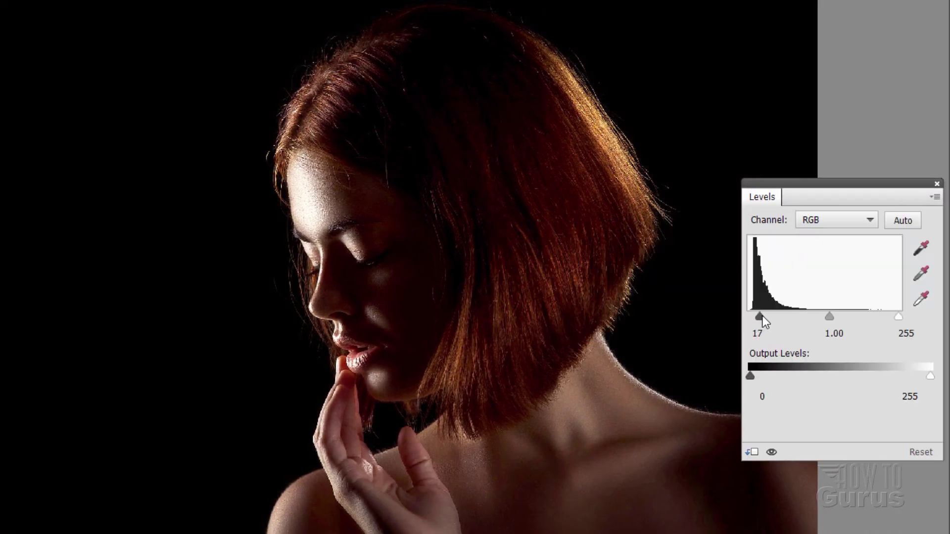
mouse_move(762, 316)
mouse_down()
mouse_move(748, 319)
mouse_move(767, 319)
mouse_up()
click(936, 184)
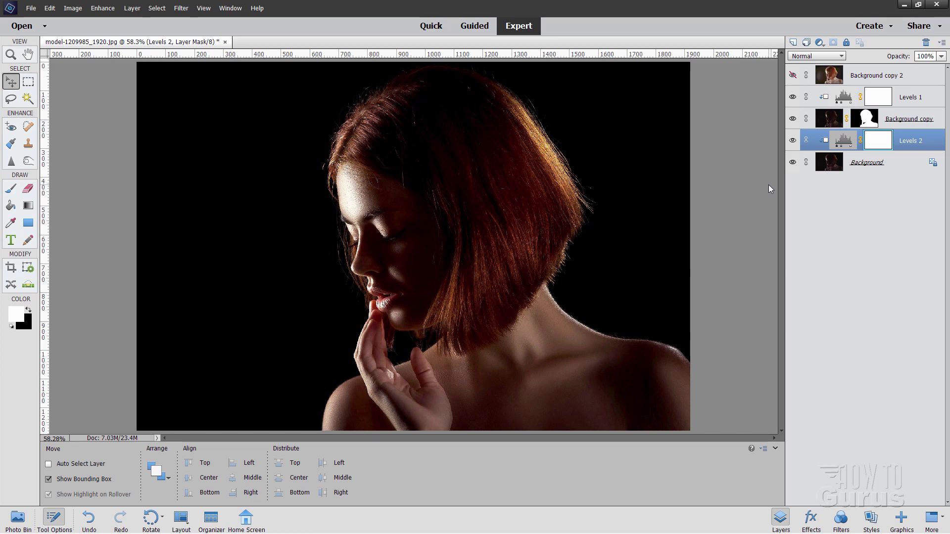
Add a Gradient Map layer clipped to Background copy, rendering the woman in black and white.
click(875, 75)
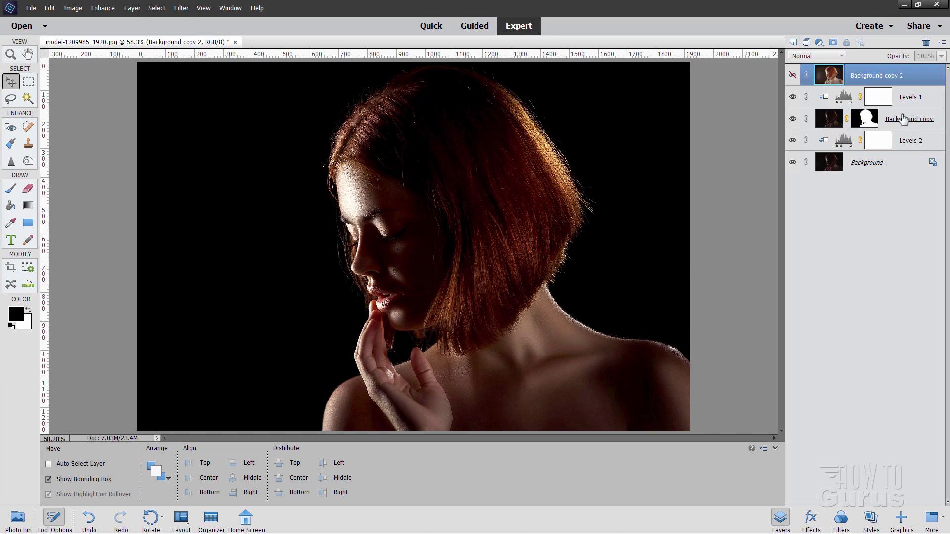
click(897, 121)
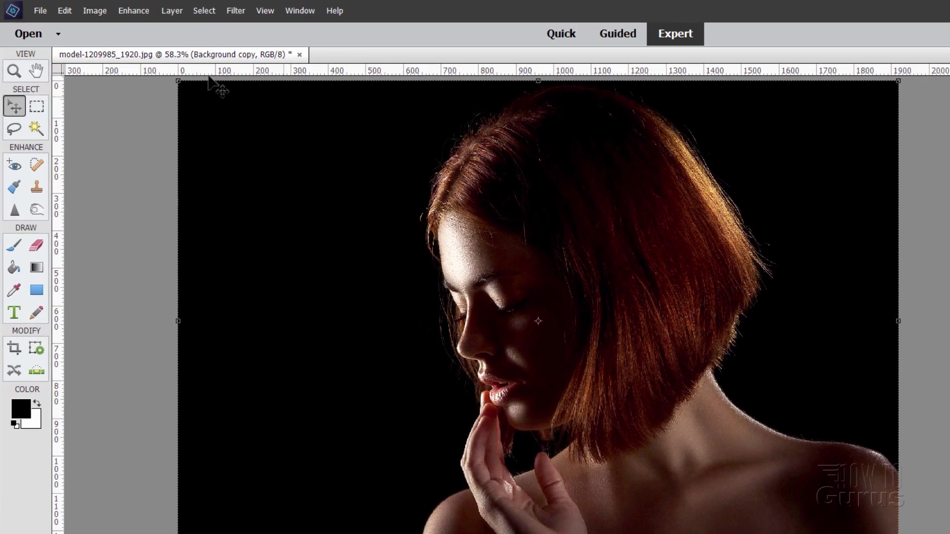
click(169, 11)
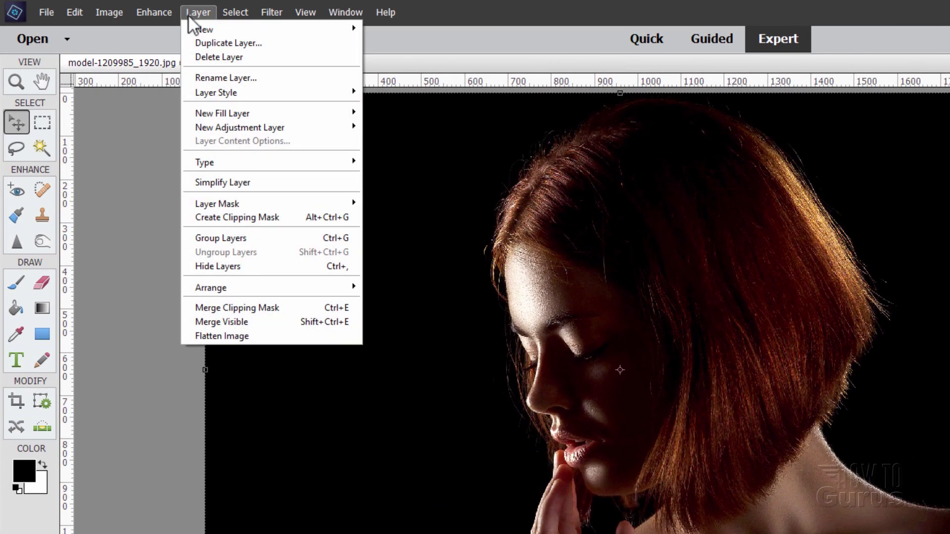
mouse_move(222, 123)
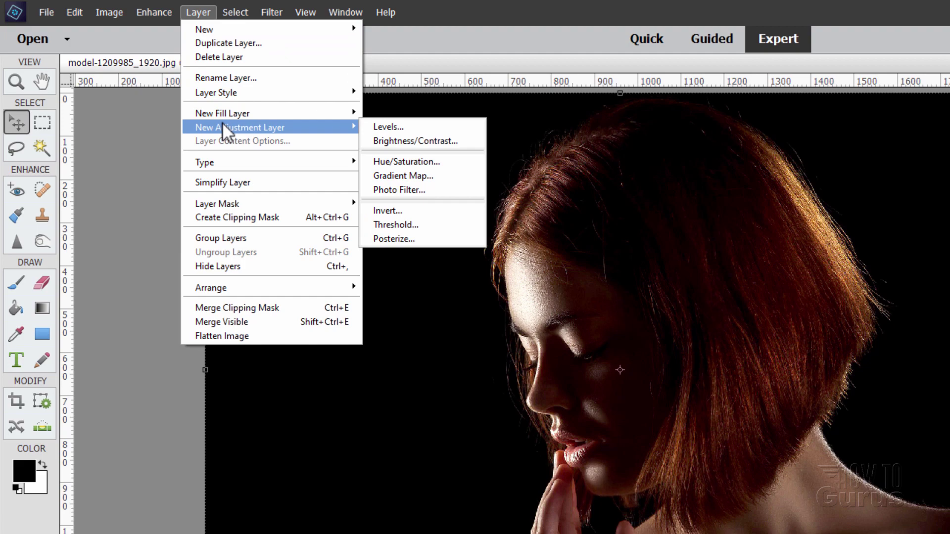
click(400, 175)
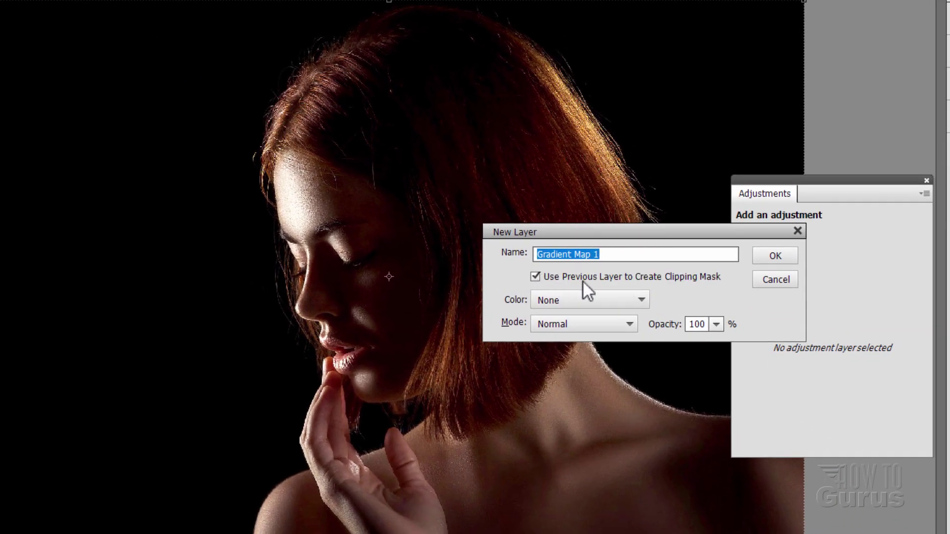
click(771, 257)
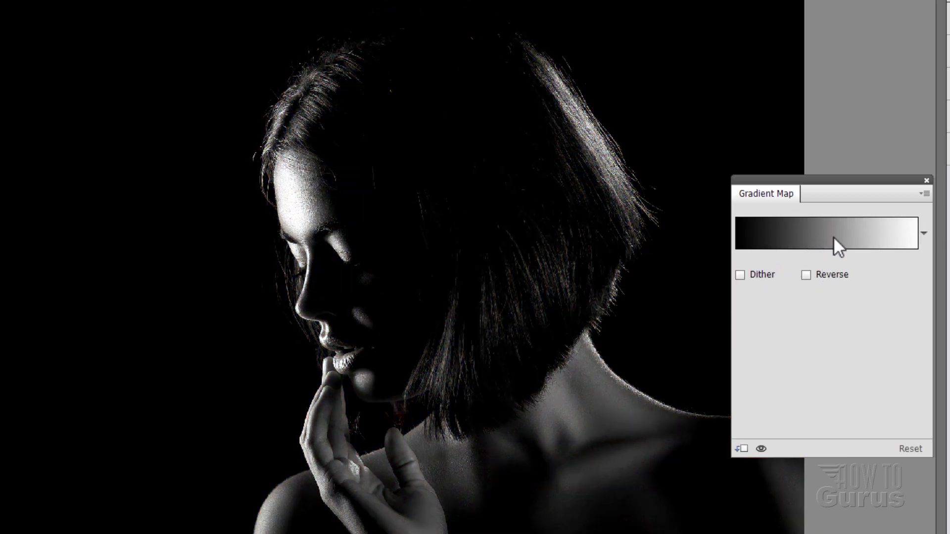
Preview the preset gradients, including red-green, Copper and Chrome, and settle on violet-to-orange.
click(833, 236)
drag(493, 253, 395, 262)
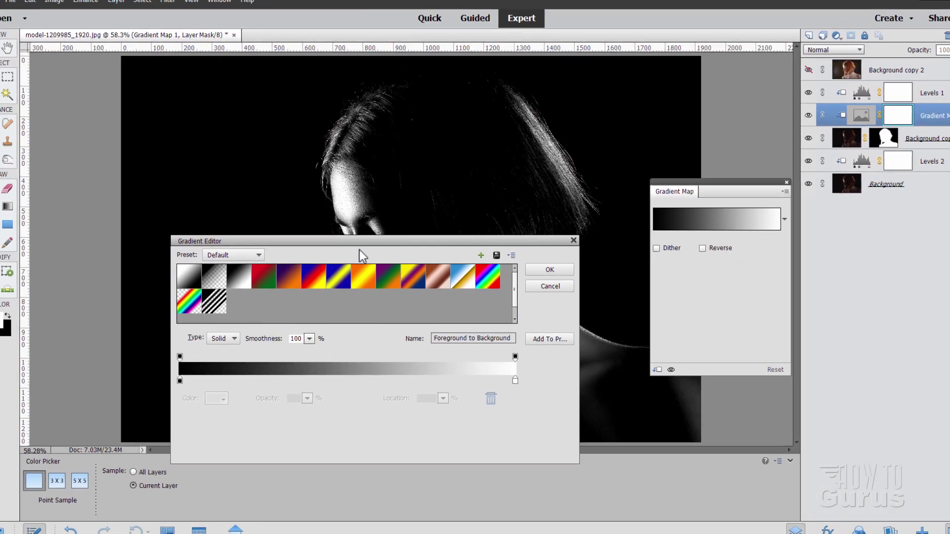
drag(248, 260, 791, 295)
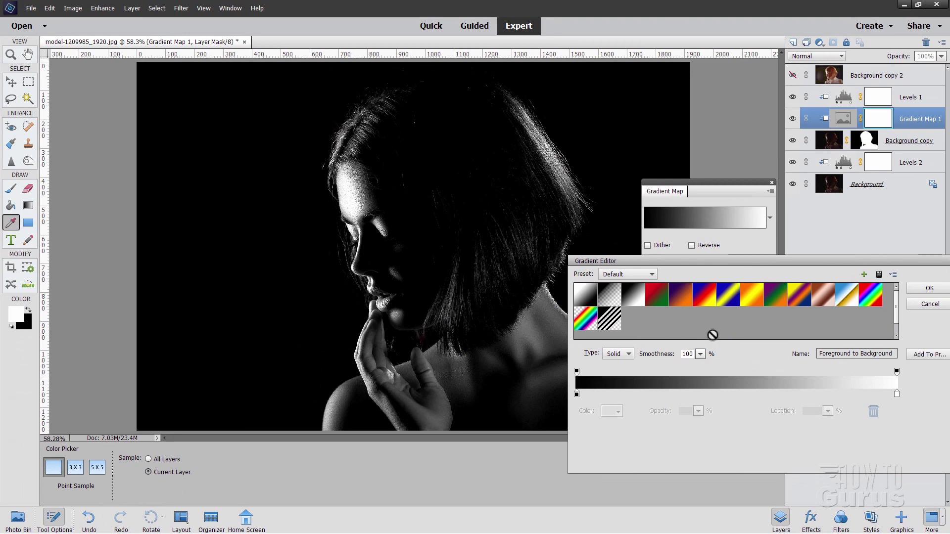
click(662, 300)
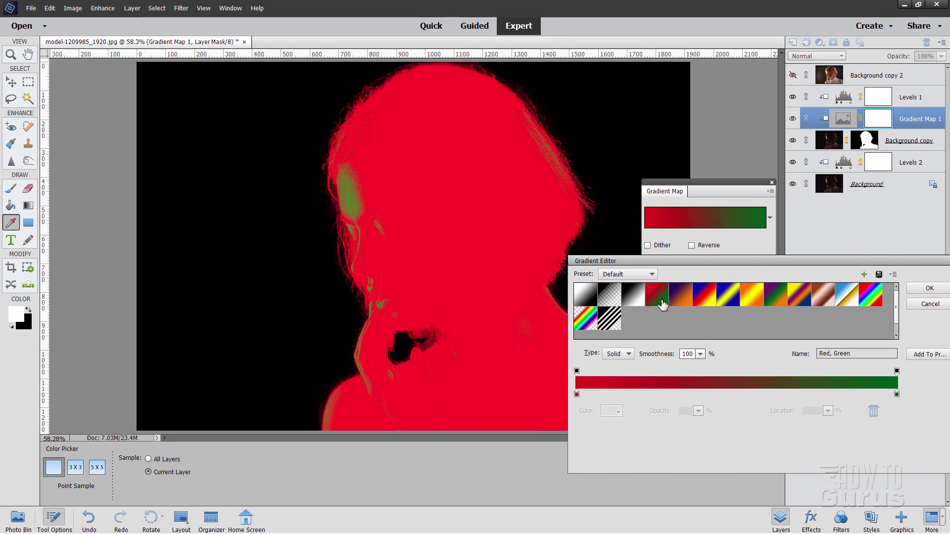
click(689, 304)
click(706, 305)
click(730, 307)
click(751, 299)
click(775, 303)
click(799, 300)
click(820, 301)
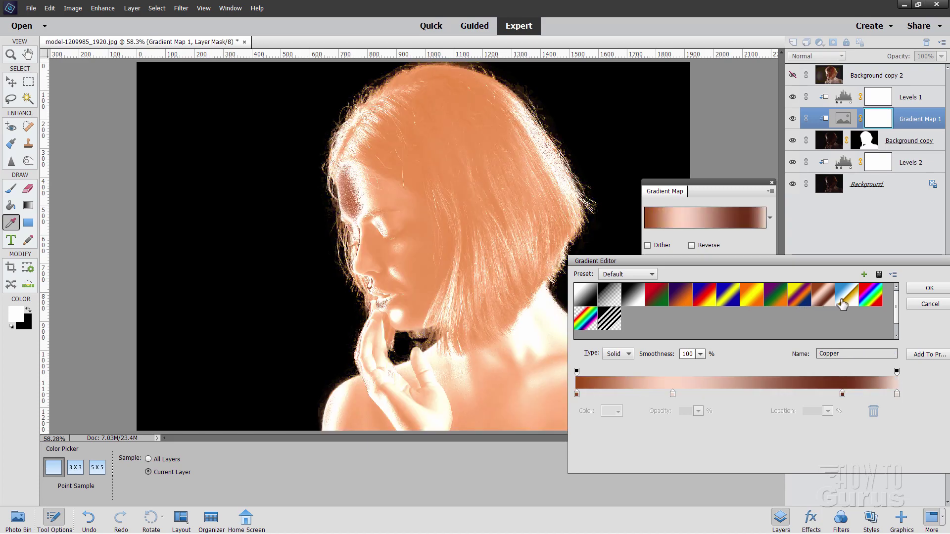
click(845, 298)
click(688, 300)
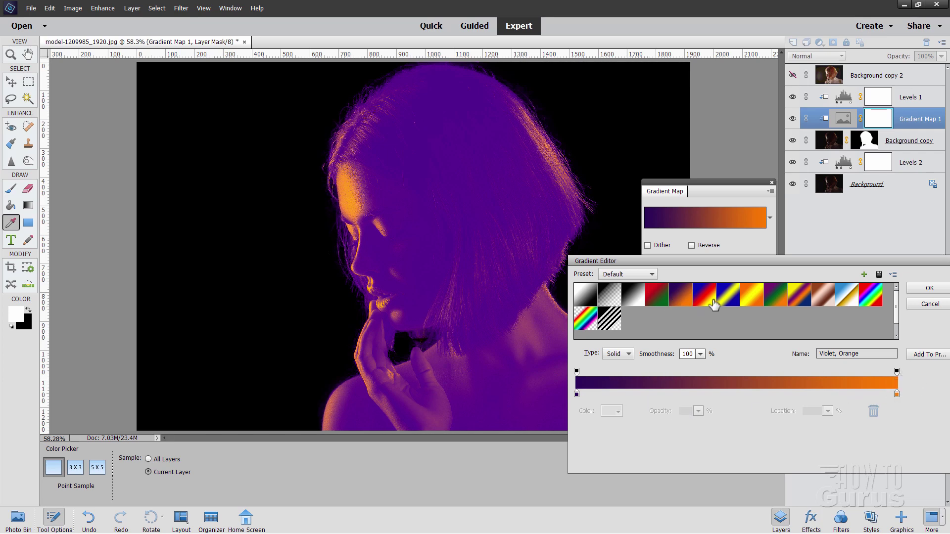
Keep the Default presets, inspect the violet (330066) stop colour unchanged, and accept the violet-to-orange gradient.
click(652, 275)
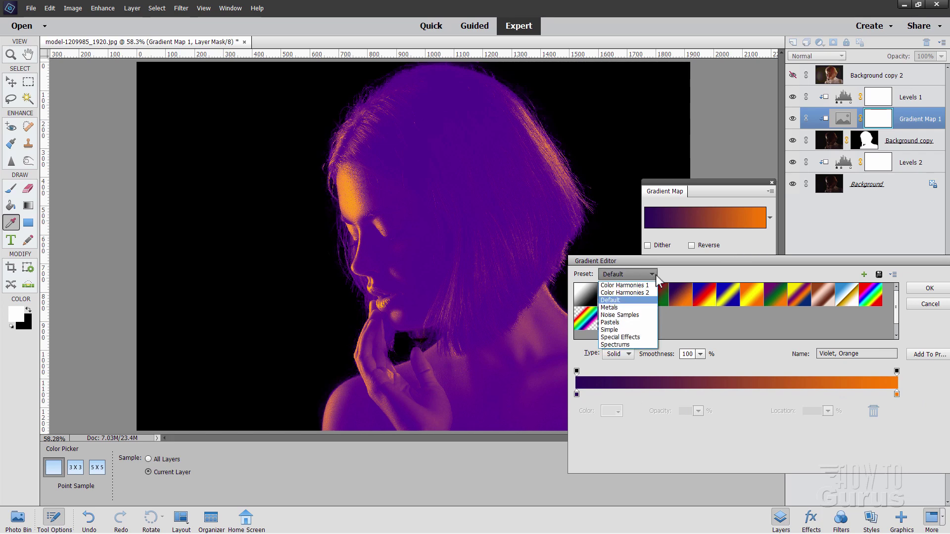
click(692, 283)
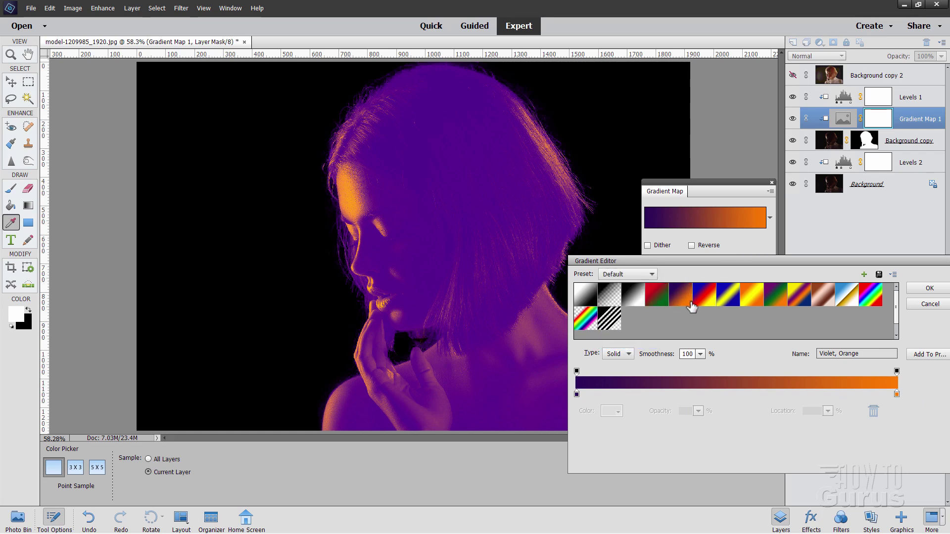
click(577, 394)
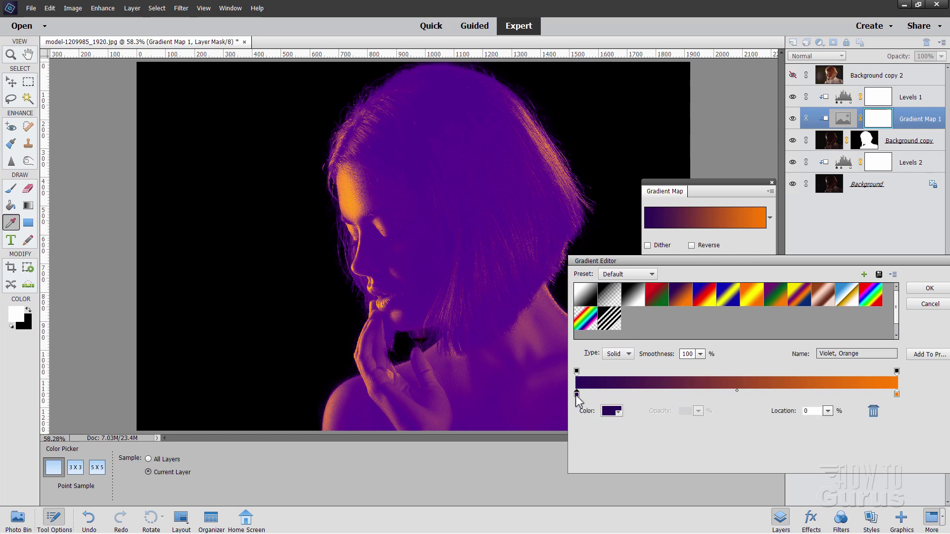
click(611, 410)
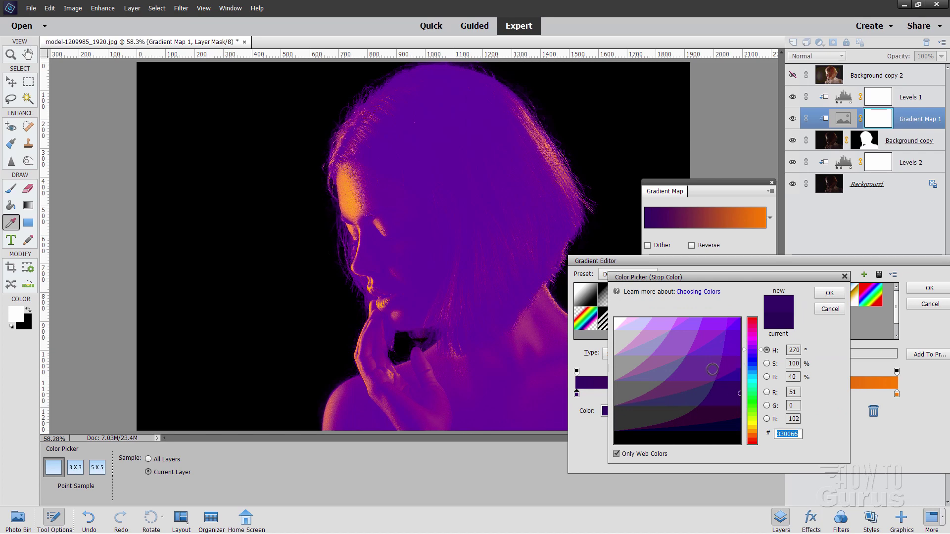
click(830, 310)
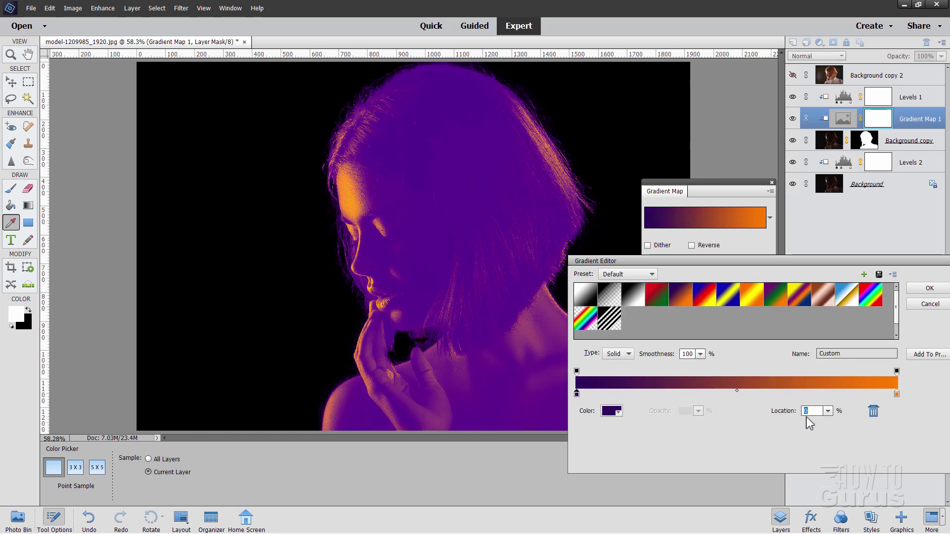
click(929, 288)
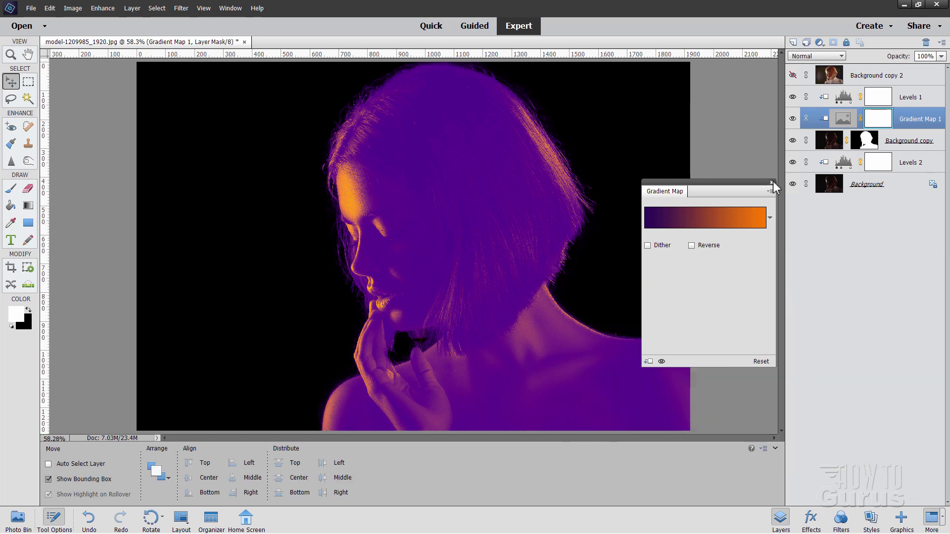
Close the gradient map settings and toggle the layer's visibility to compare with the original.
click(771, 184)
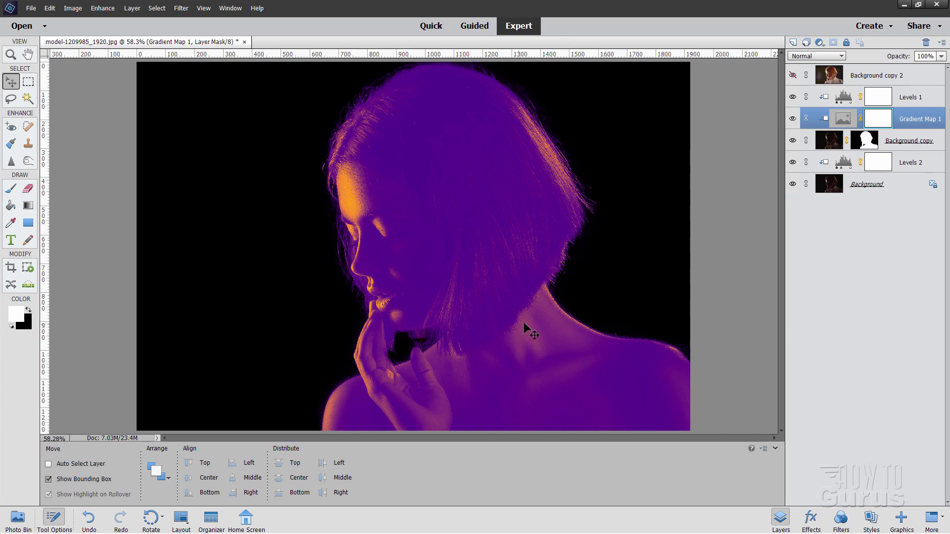
click(792, 118)
click(792, 119)
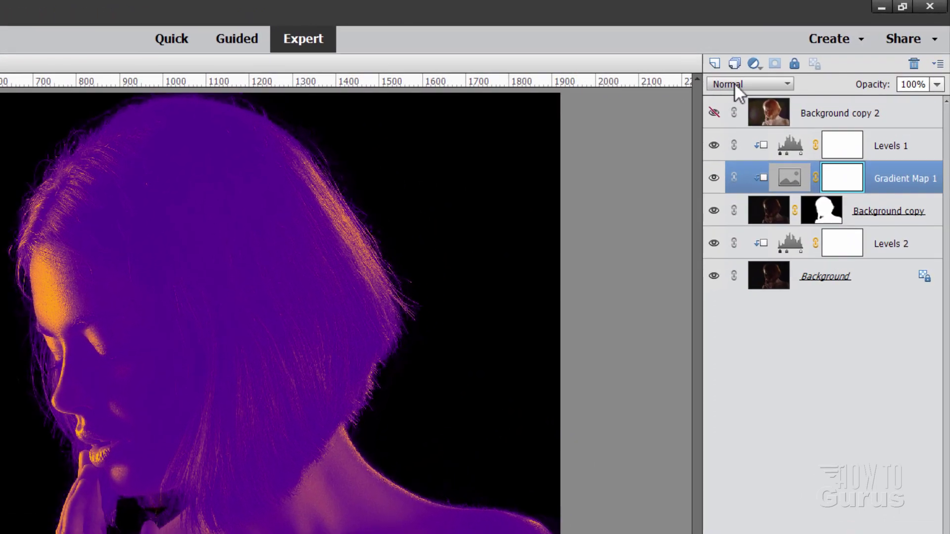
Cycle the Gradient Map blend mode through Dissolve, Darken, Multiply and Color Burn to Color Dodge.
click(734, 84)
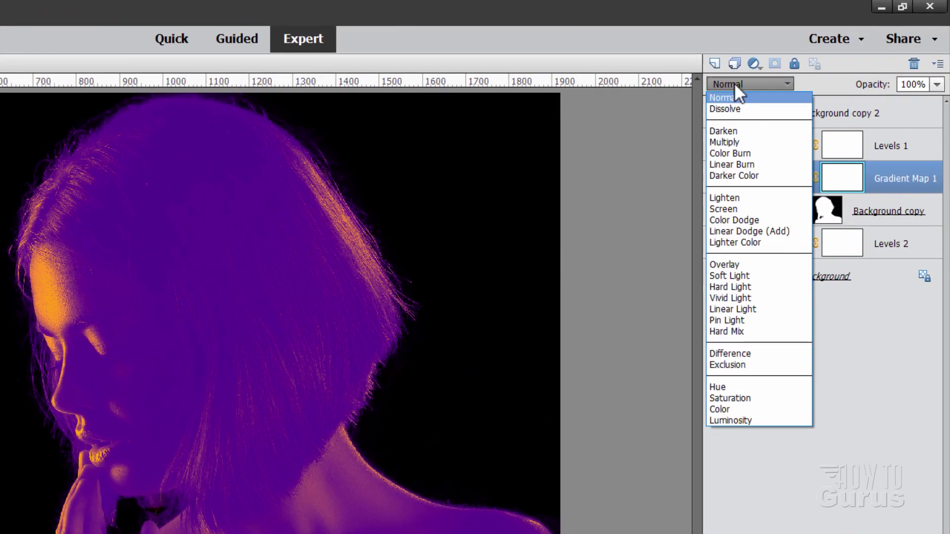
click(736, 108)
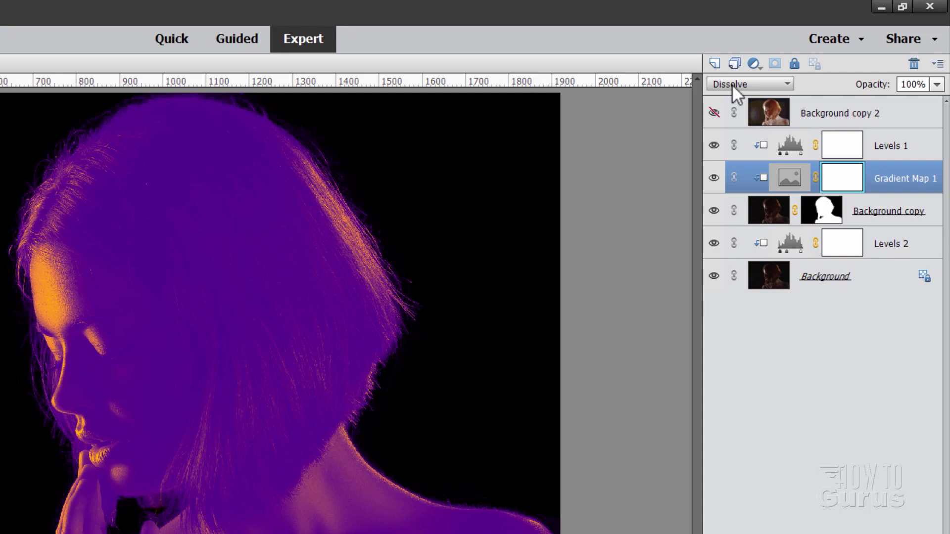
key(Down)
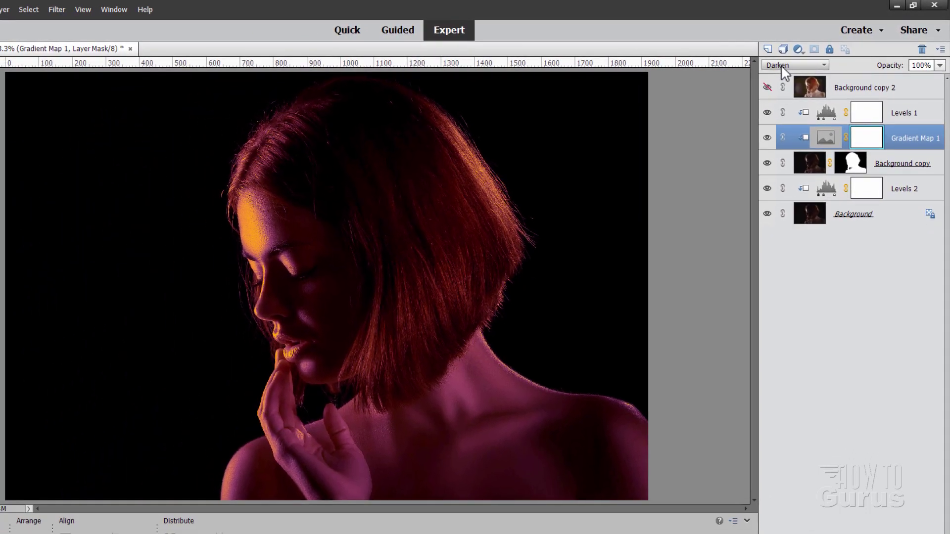
key(Down)
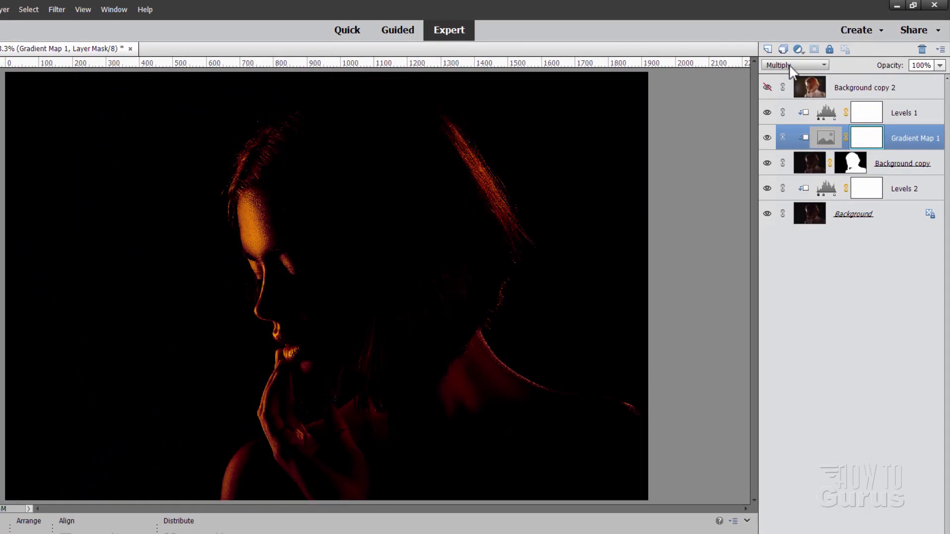
key(Up)
key(Down)
key(Up)
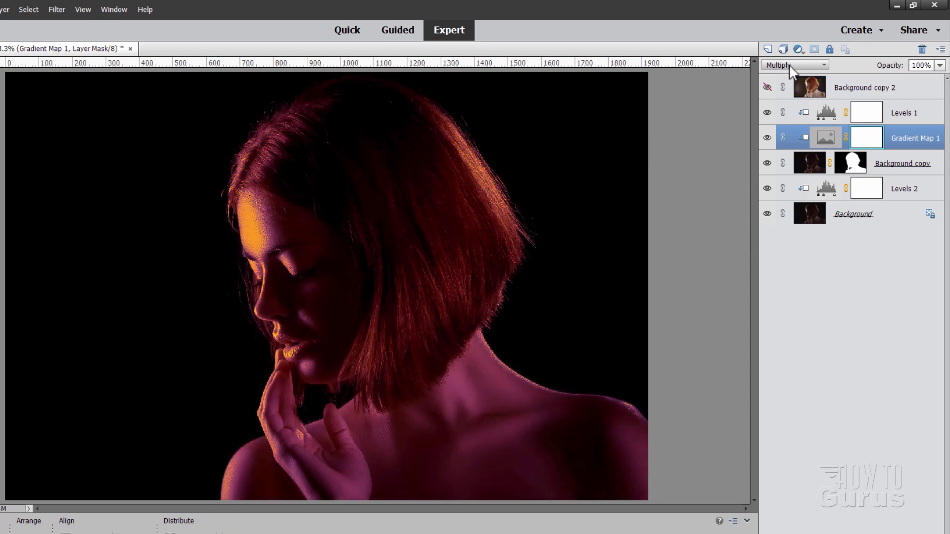
key(Down)
key(Down)
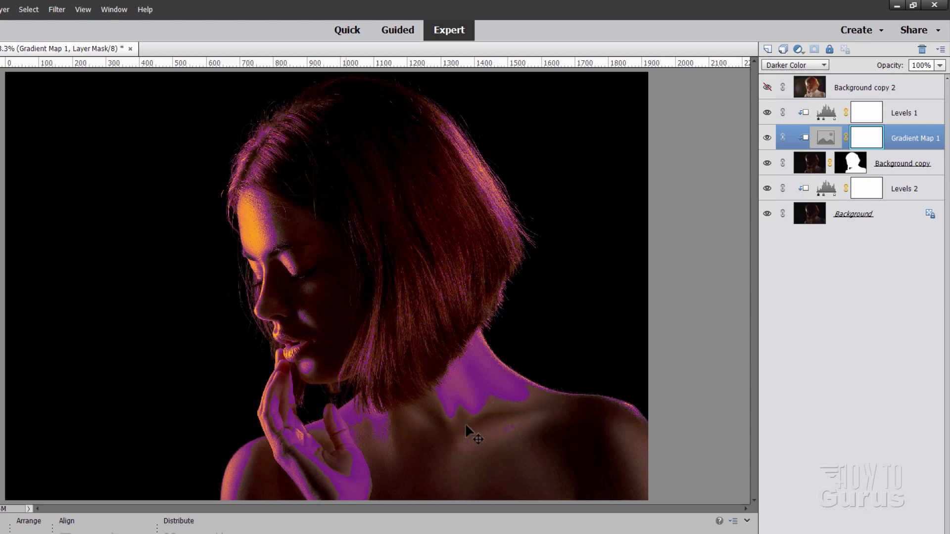
scroll(793, 66, down, 1)
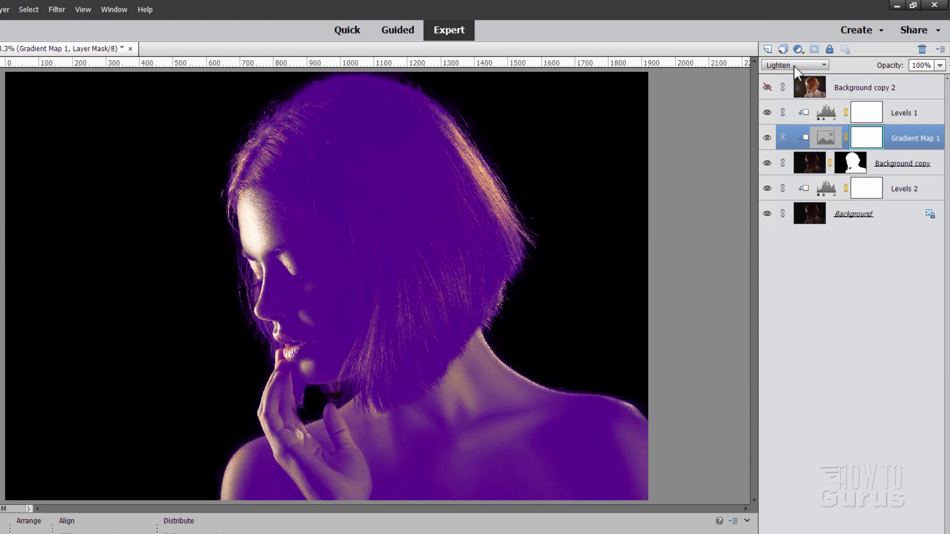
scroll(794, 66, down, 1)
scroll(794, 69, down, 1)
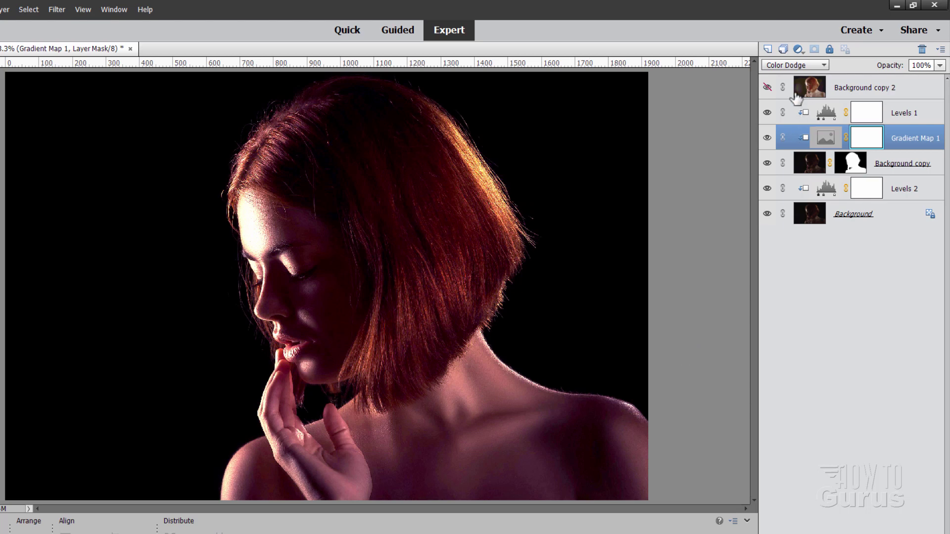
click(767, 138)
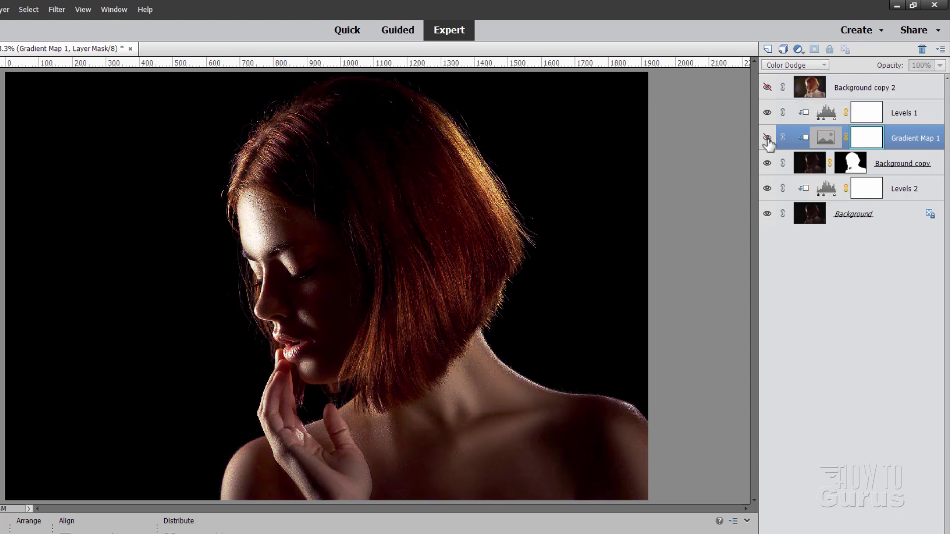
click(766, 138)
click(767, 138)
click(767, 138)
click(767, 139)
click(767, 139)
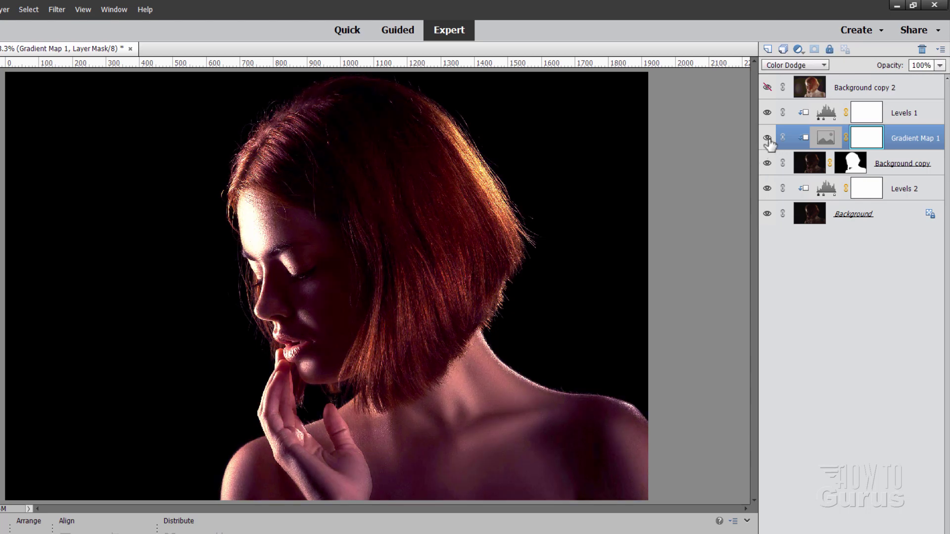